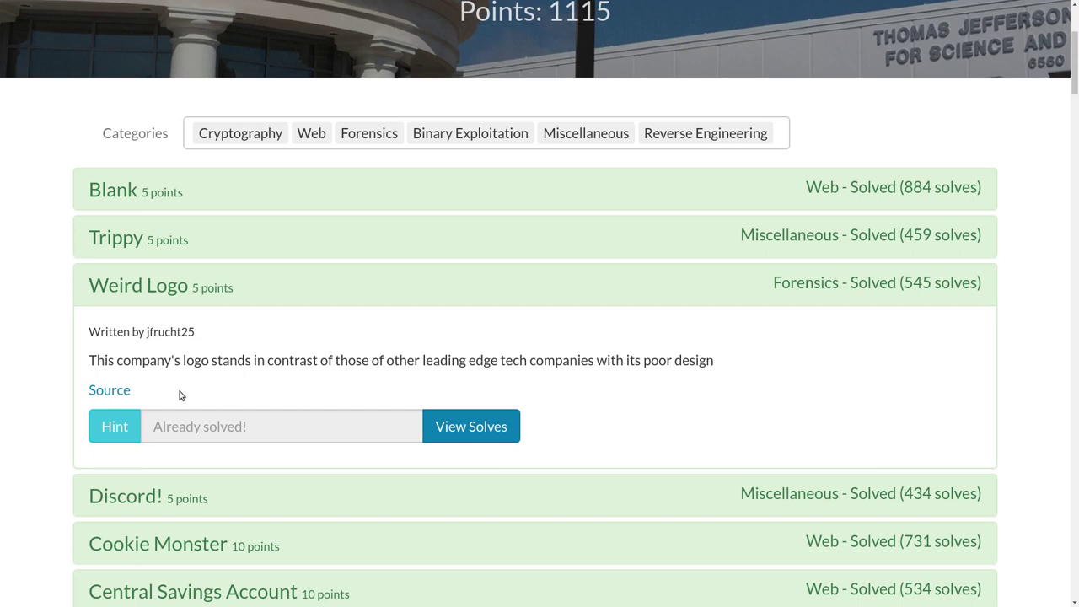
Step: Copy the Weird Logo challenge's Source link and download the image with wget in the terminal's weird_logo folder
{"action": "left_click_drag", "start_coordinate": [90, 360], "coordinate": [718, 359]}
{"action": "left_click", "coordinate": [718, 360]}
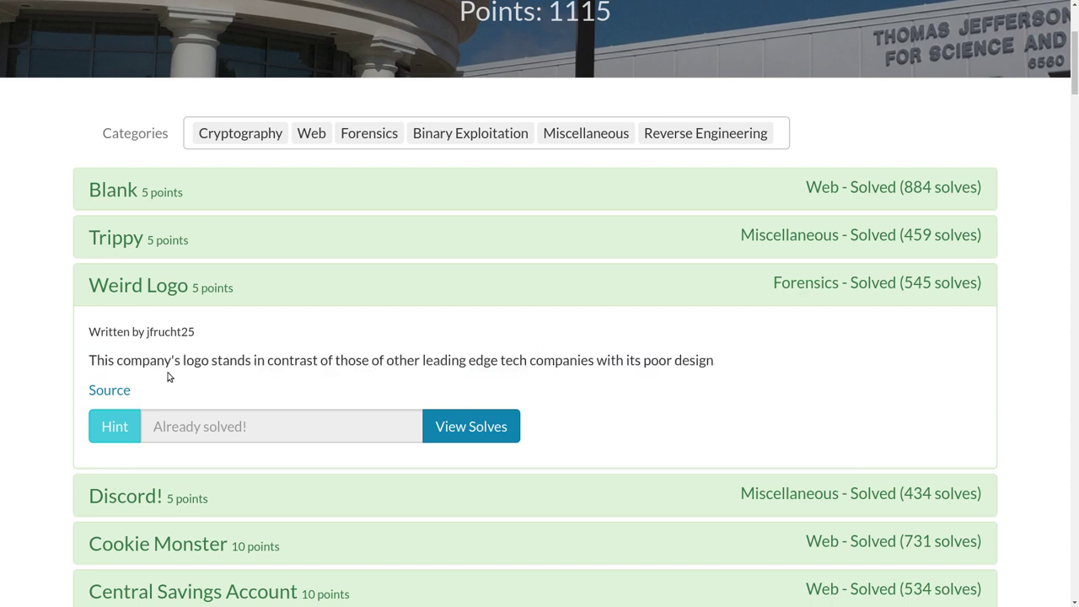
{"action": "right_click", "coordinate": [105, 393]}
{"action": "left_click", "coordinate": [160, 464]}
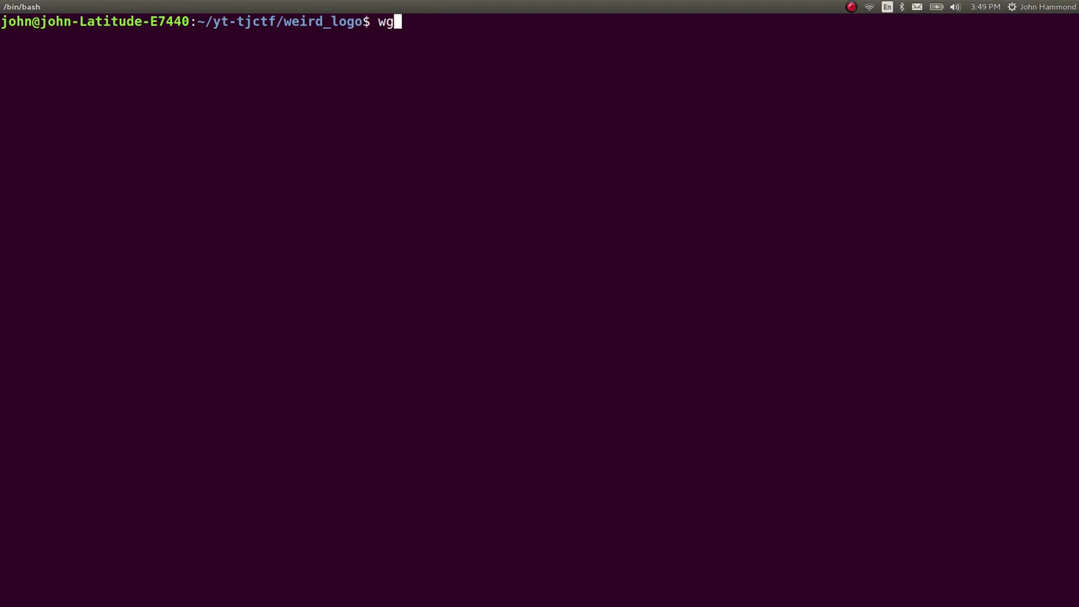
{"action": "type", "text": "et \"\""}
{"action": "key", "text": "Left"}
{"action": "key", "text": "ctrl+shift+v"}
{"action": "key", "text": "Return"}
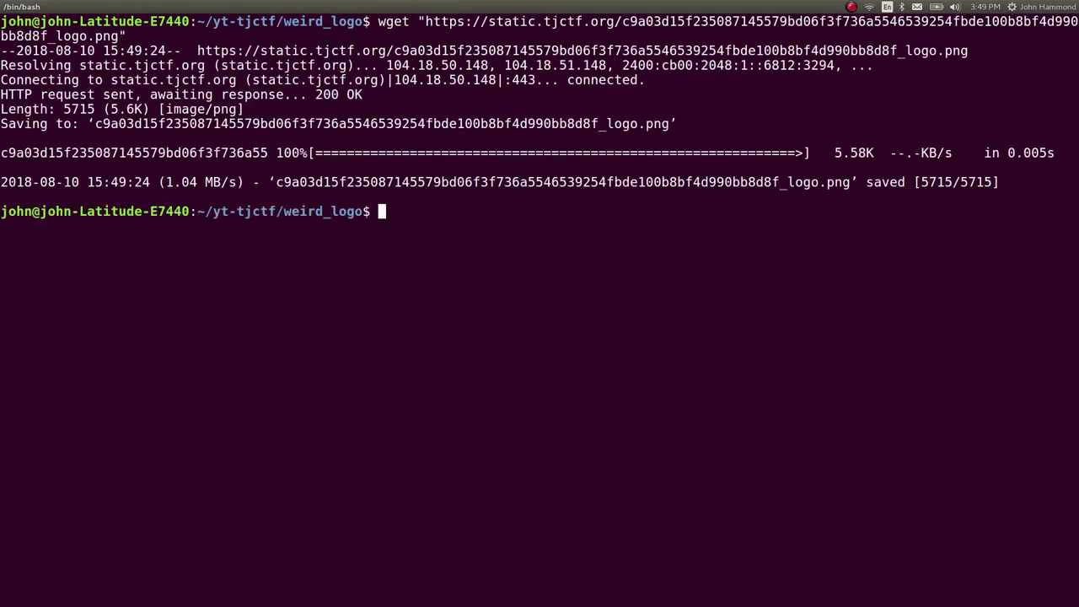
Step: List the folder's contents and identify the downloaded image's file type with file *
{"action": "type", "text": "ls"}
{"action": "key", "text": "Return"}
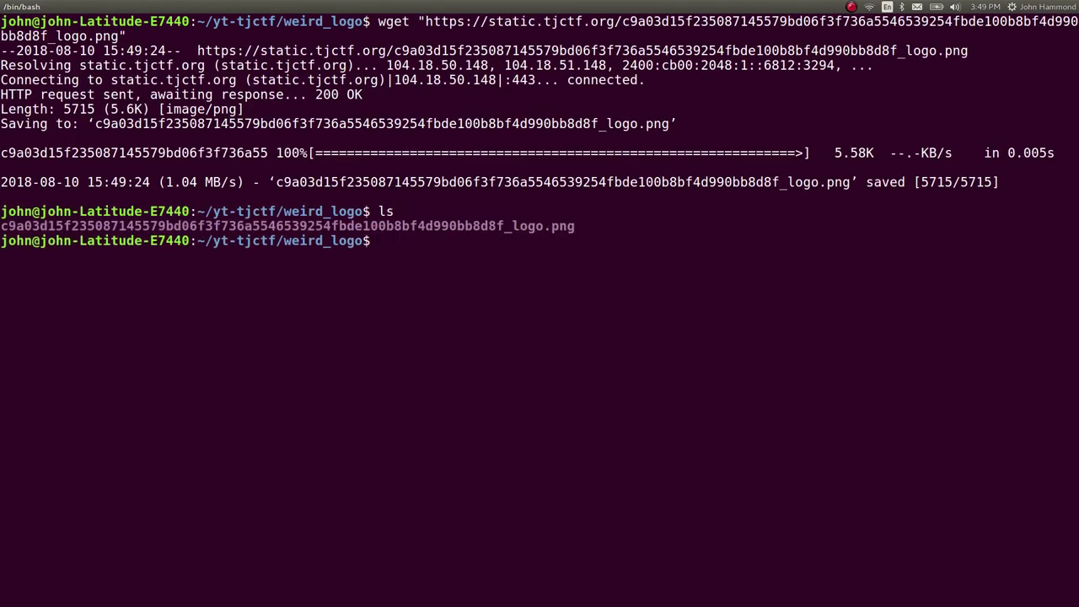
{"action": "type", "text": "file *"}
{"action": "key", "text": "Return"}
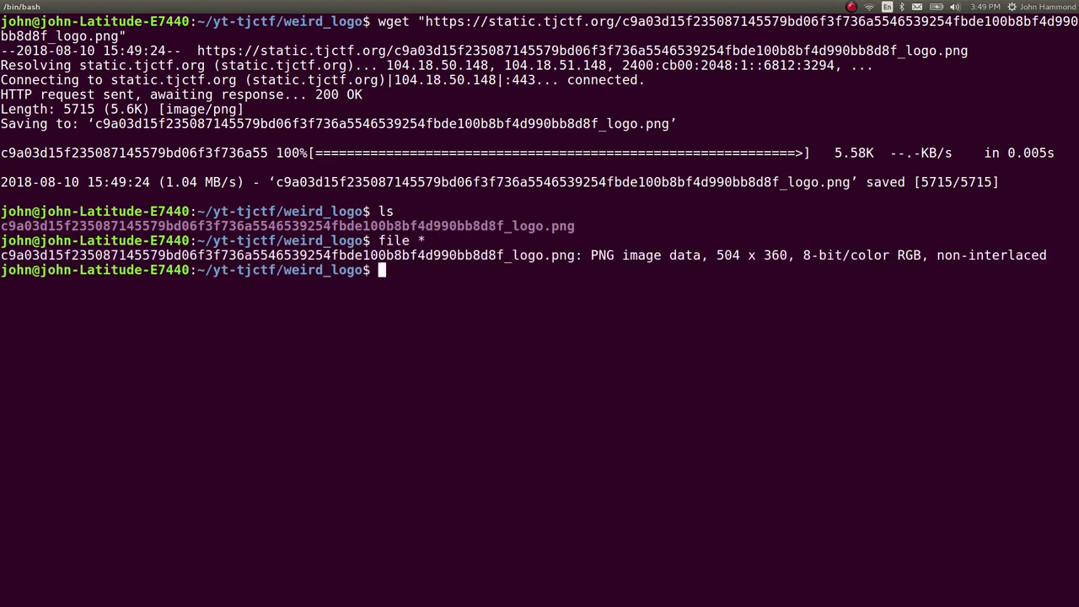
Step: Run strings on the logo PNG, then pipe its output through less and page through it for a flag
{"action": "type", "text": "strings"}
{"action": "key", "text": "Tab"}
{"action": "key", "text": "Return"}
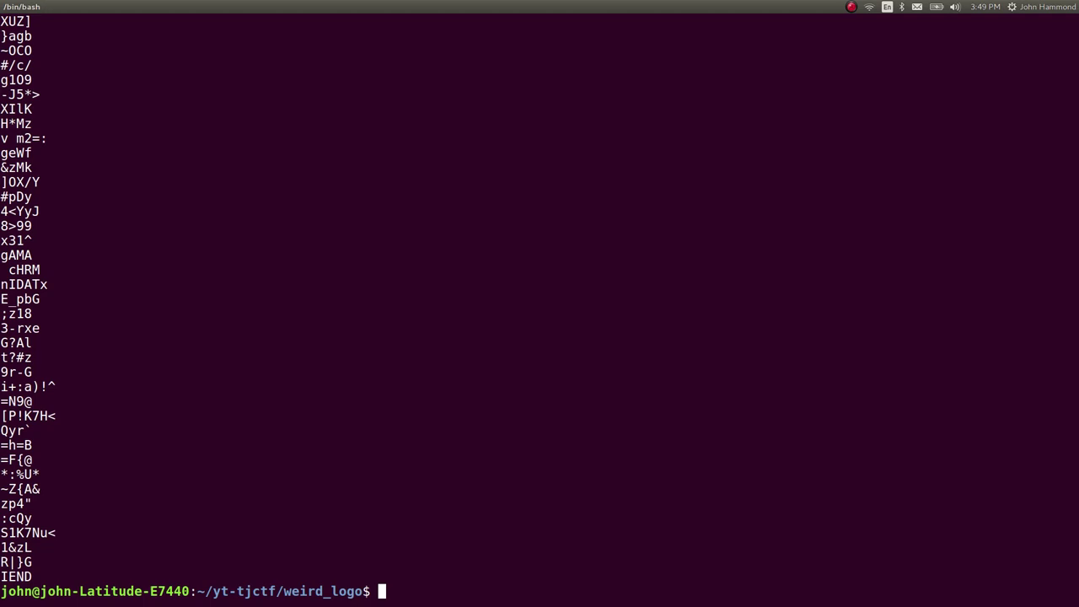
{"action": "key", "text": "Up"}
{"action": "type", "text": "| less"}
{"action": "key", "text": "Return"}
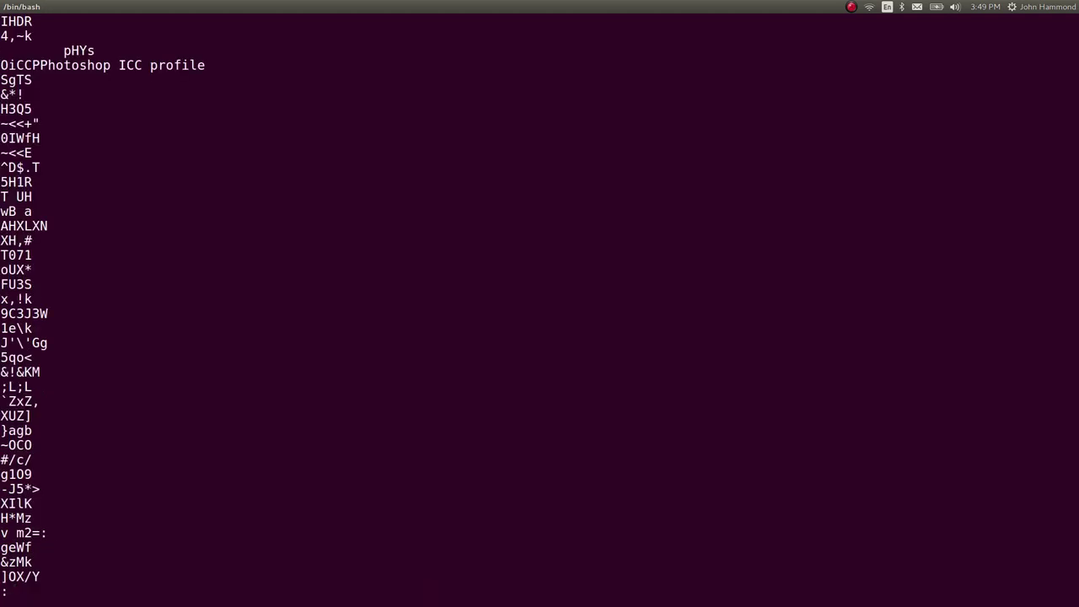
{"action": "key", "text": "space"}
Step: Quit the pager, run exiftool on the logo PNG and examine its metadata
{"action": "type", "text": "qexiftool "}
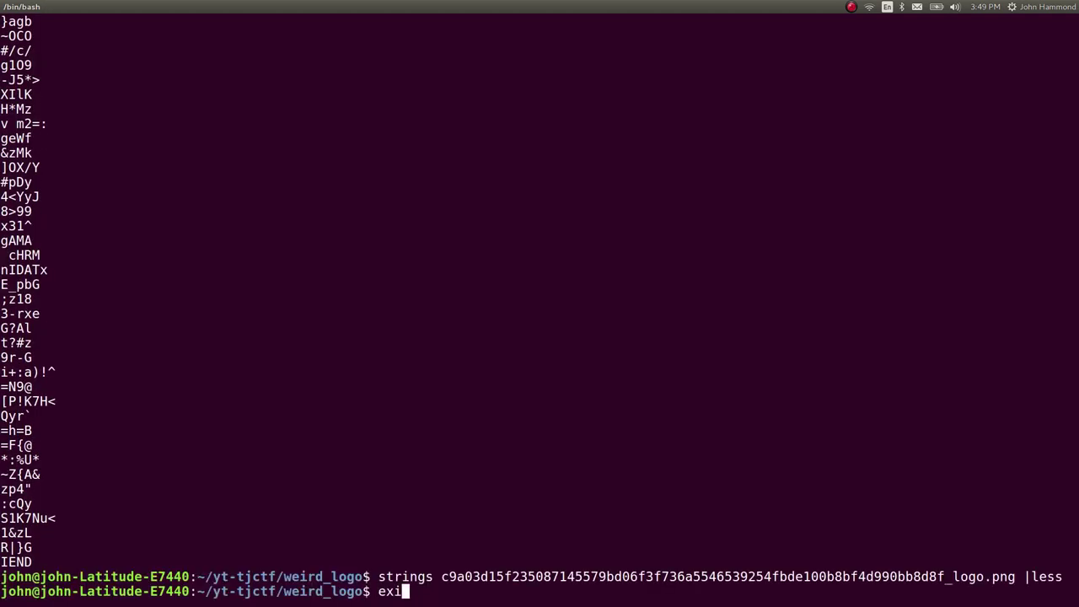
{"action": "type", "text": "c"}
{"action": "key", "text": "Tab"}
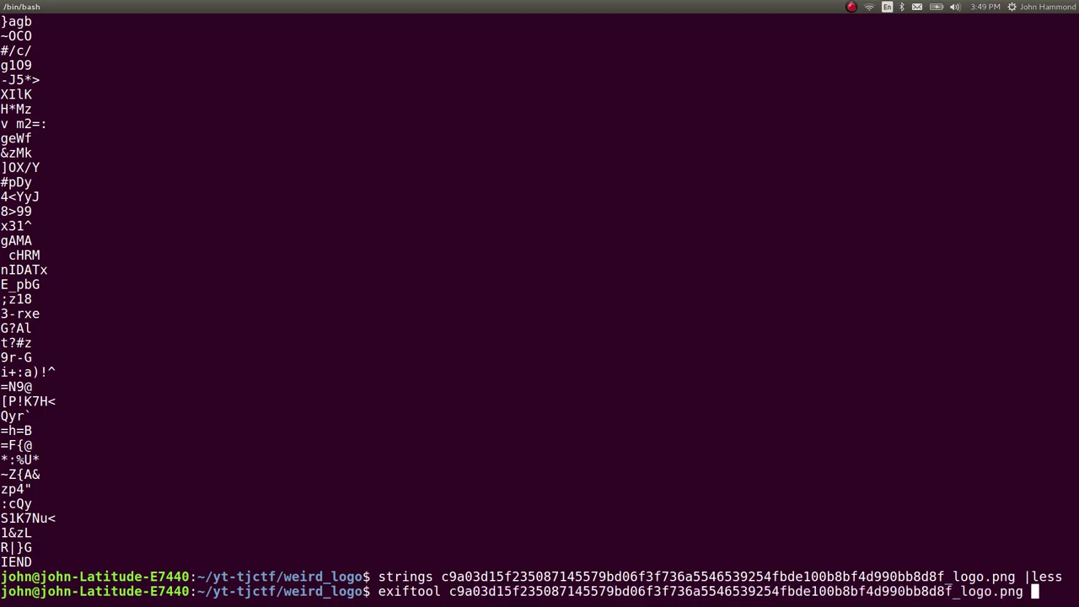
{"action": "key", "text": "Return"}
{"action": "scroll", "coordinate": [379, 367], "scroll_direction": "up", "scroll_amount": 7}
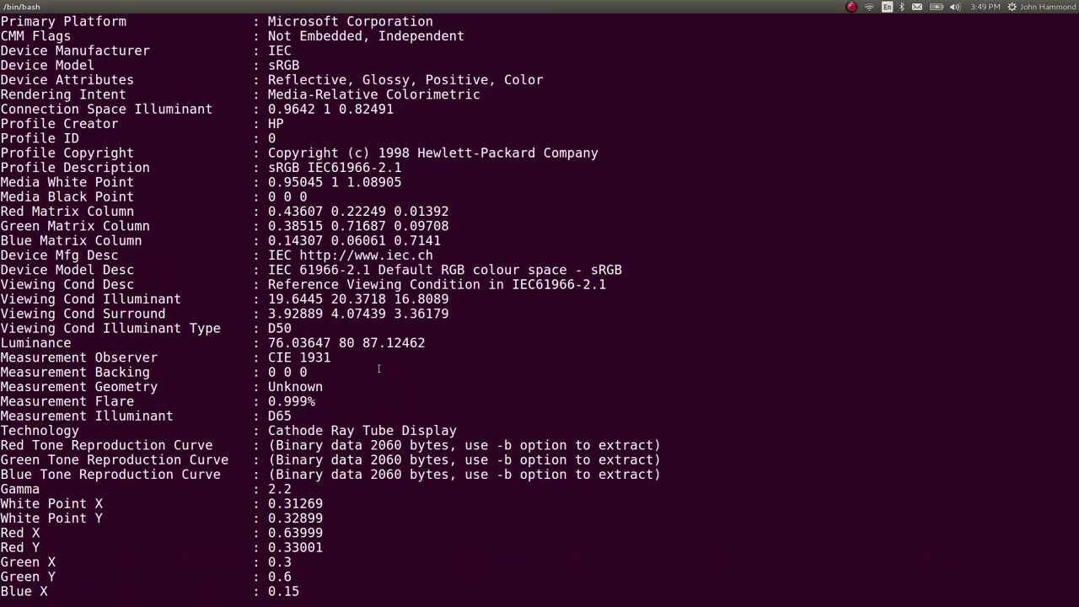
{"action": "scroll", "coordinate": [539, 310], "scroll_direction": "up", "scroll_amount": 7}
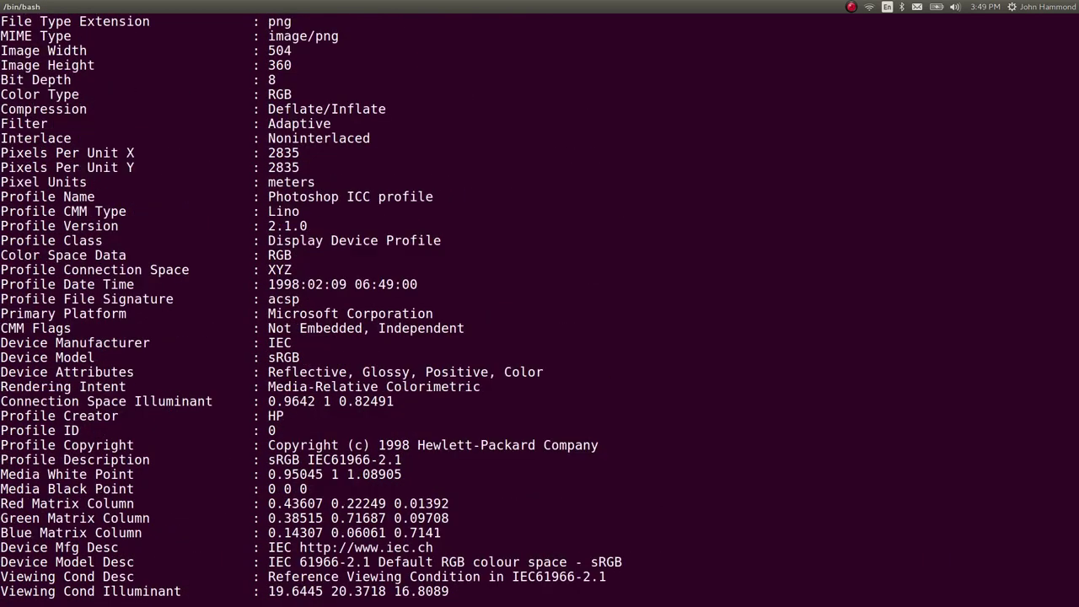
{"action": "scroll", "coordinate": [540, 310], "scroll_direction": "down", "scroll_amount": 14}
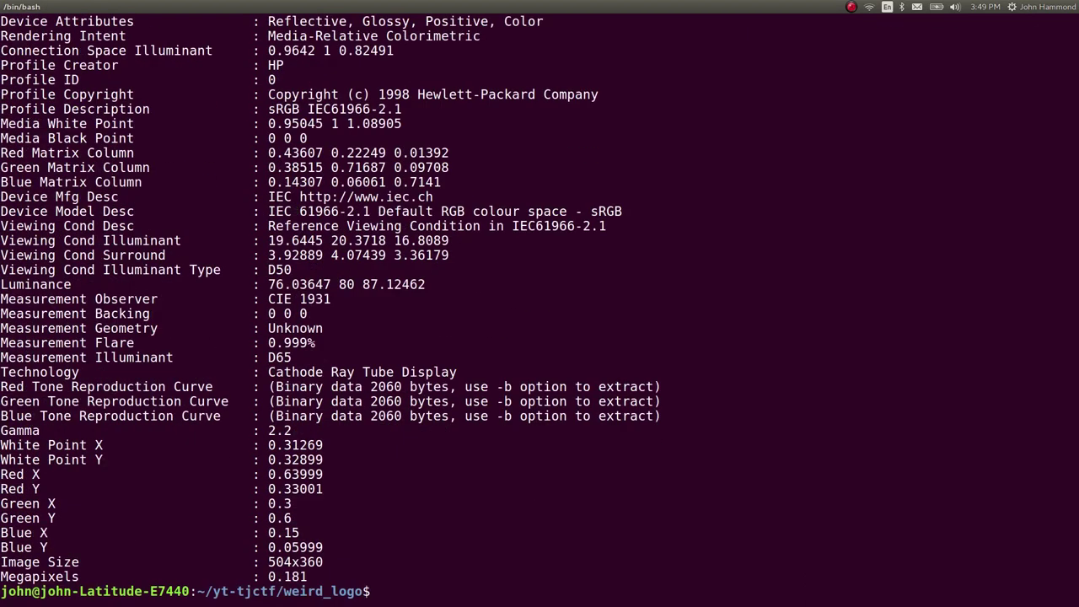
Step: Open the logo PNG with eog to inspect the picture, and close the viewer
{"action": "type", "text": "eog"}
{"action": "key", "text": "Tab"}
{"action": "key", "text": "Return"}
{"action": "key", "text": "ctrl+super+Up"}
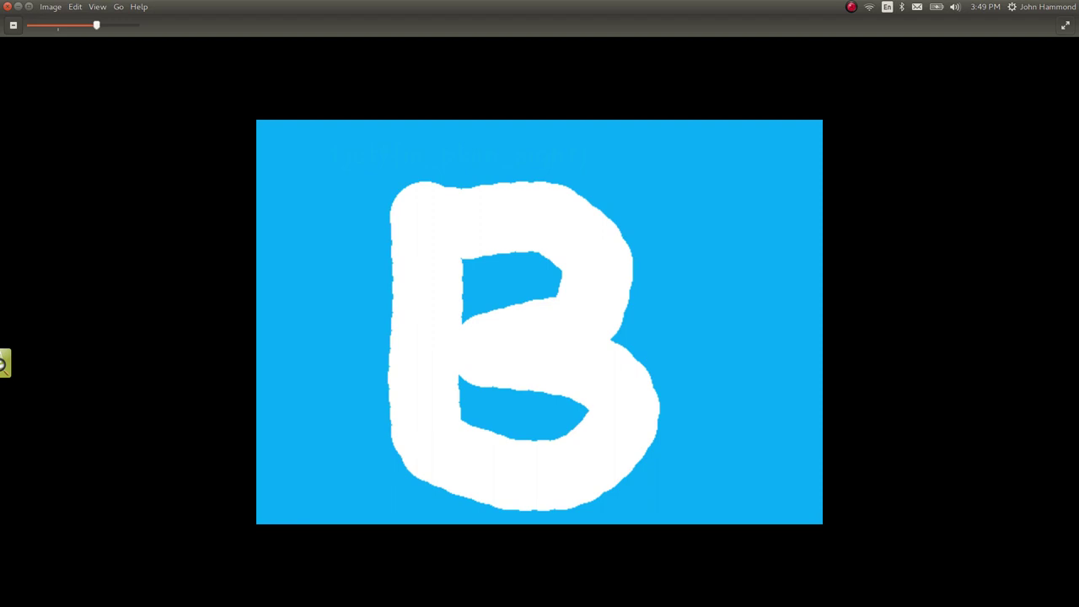
{"action": "key", "text": "alt+space"}
{"action": "key", "text": "Up"}
{"action": "key", "text": "Return"}
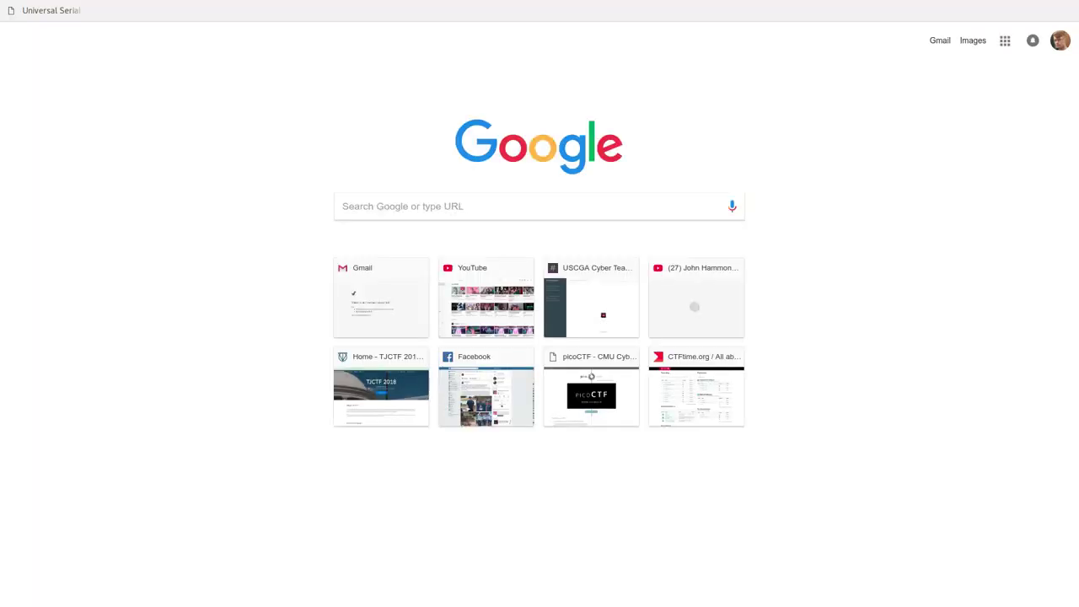
Step: Switch to Chrome, leave full-screen view and search the web for stegsolve
{"action": "key", "text": "F11"}
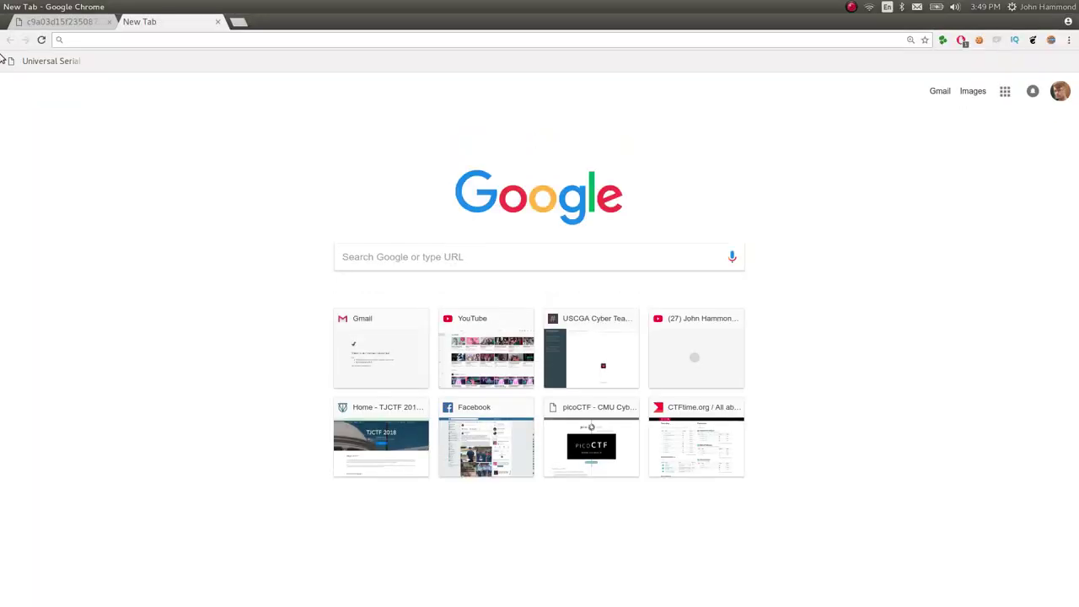
{"action": "type", "text": "stegsolve"}
{"action": "key", "text": "Return"}
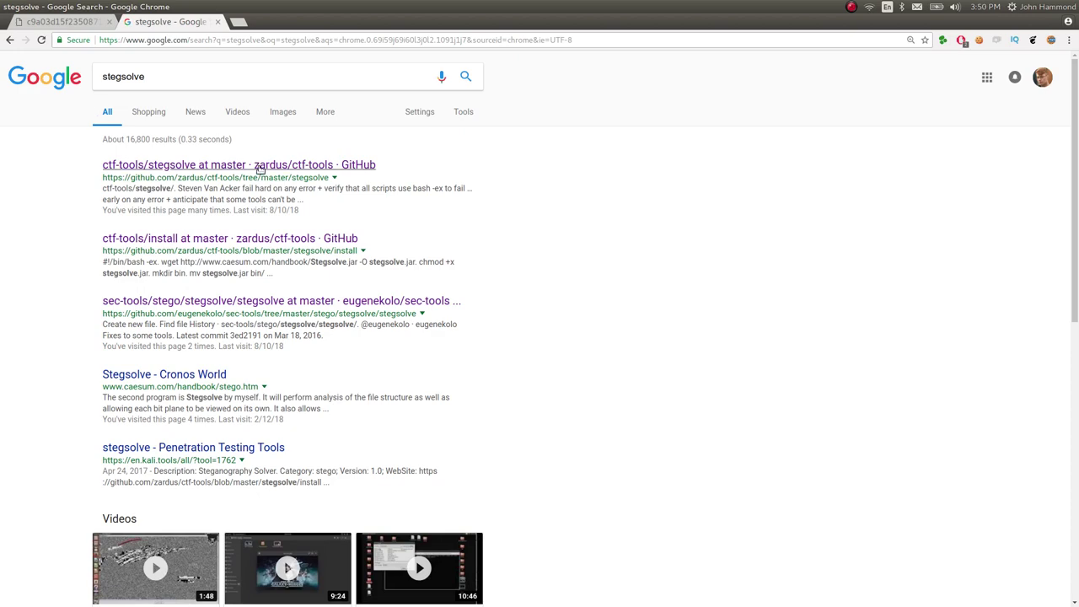
Step: Check the ctf-tools and sec-tools GitHub search results for a stegsolve download, returning to the results list
{"action": "left_click", "coordinate": [259, 171]}
{"action": "key", "text": "alt+Left"}
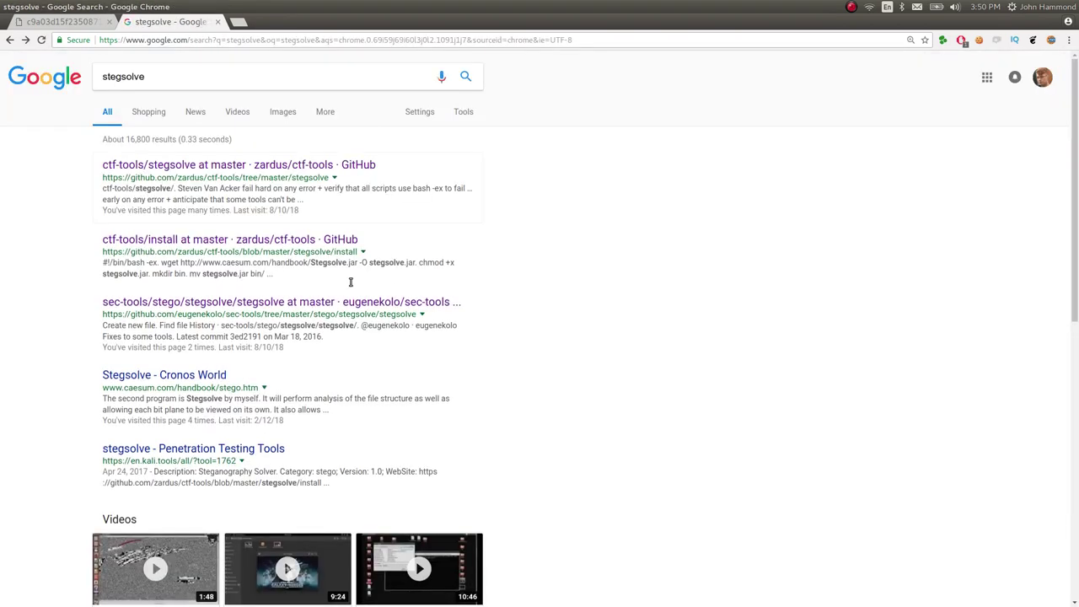
{"action": "left_click", "coordinate": [313, 374]}
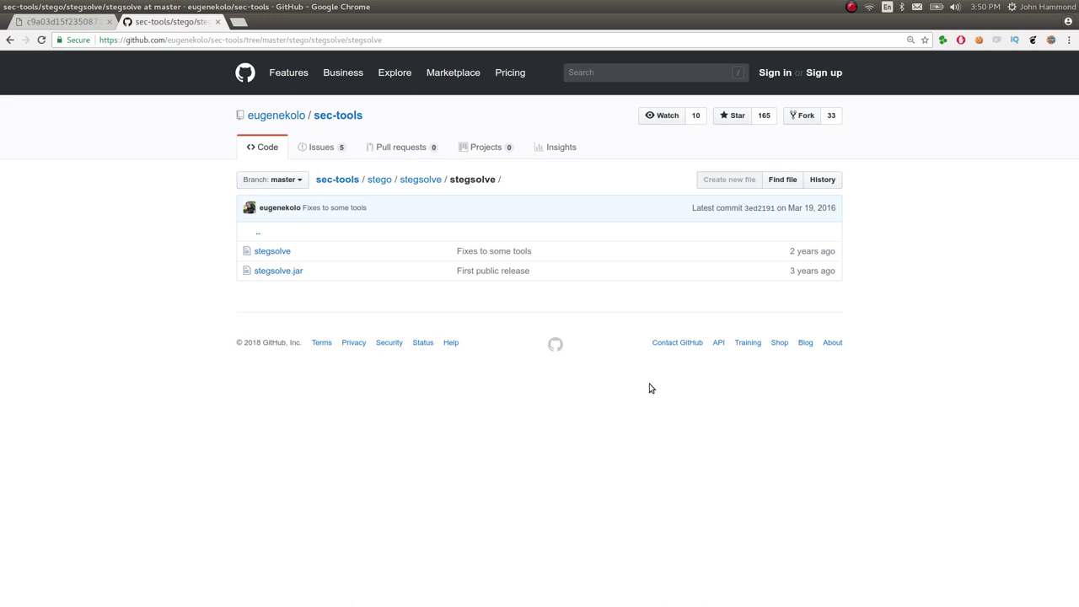
{"action": "left_click", "coordinate": [261, 271]}
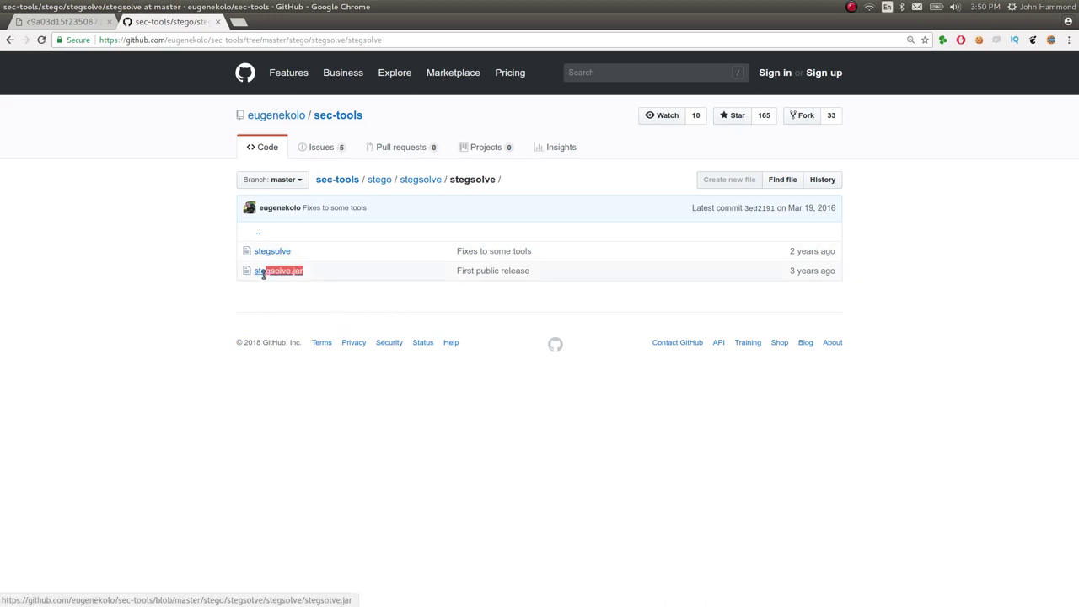
{"action": "key", "text": "alt+Left"}
{"action": "left_click", "coordinate": [253, 174]}
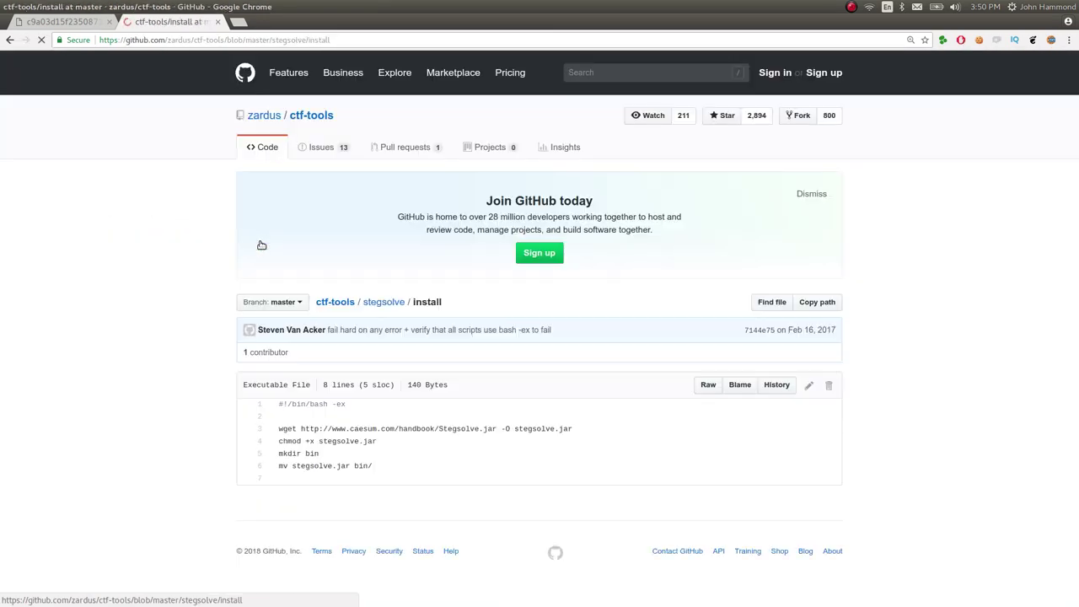
{"action": "key", "text": "alt+Left"}
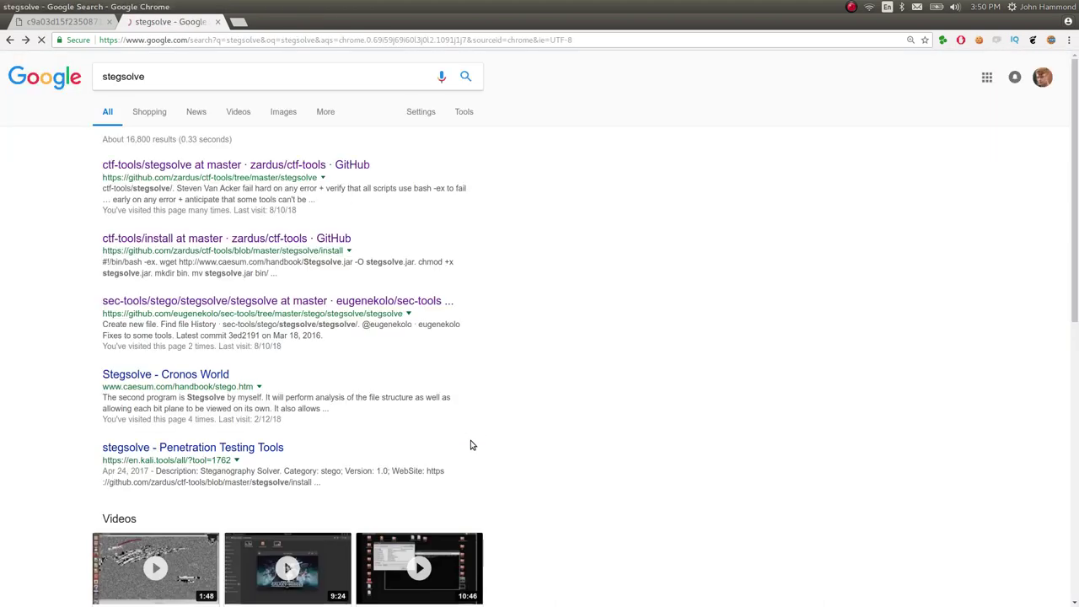
Step: Open stegsolve.jar in the eugenekolo/sec-tools GitHub repository and copy its download link
{"action": "left_click", "coordinate": [308, 381]}
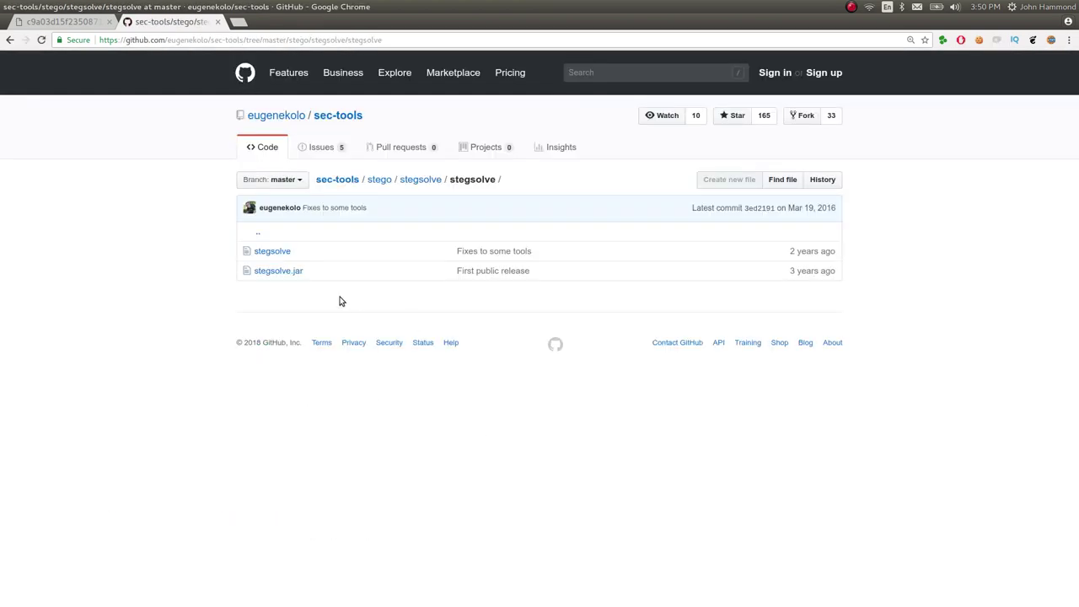
{"action": "left_click", "coordinate": [284, 271]}
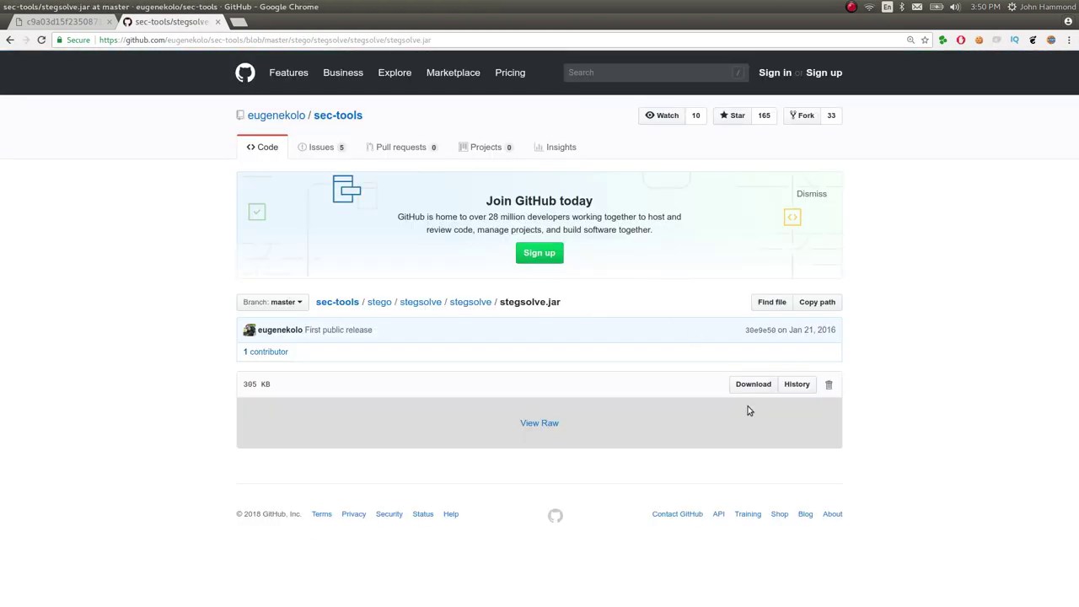
{"action": "right_click", "coordinate": [756, 387]}
{"action": "left_click", "coordinate": [800, 465]}
Step: Switch to the terminal and download stegsolve.jar with wget using the copied link in double quotes
{"action": "key", "text": "alt+Tab"}
{"action": "type", "text": "wget"}
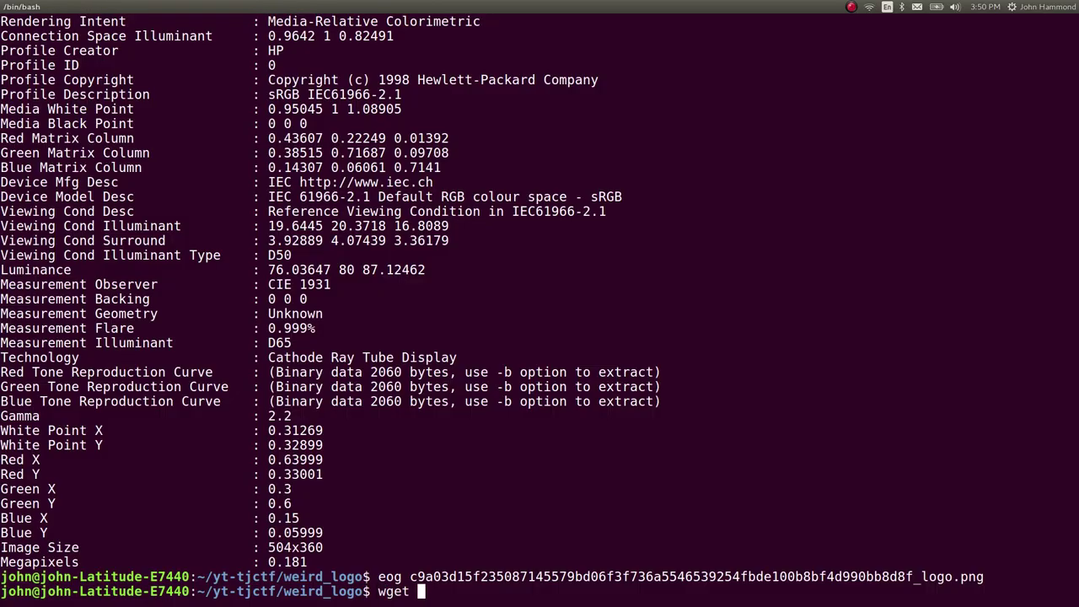
{"action": "type", "text": " \""}
{"action": "key", "text": "ctrl+shift+v"}
{"action": "type", "text": "\""}
{"action": "key", "text": "Return"}
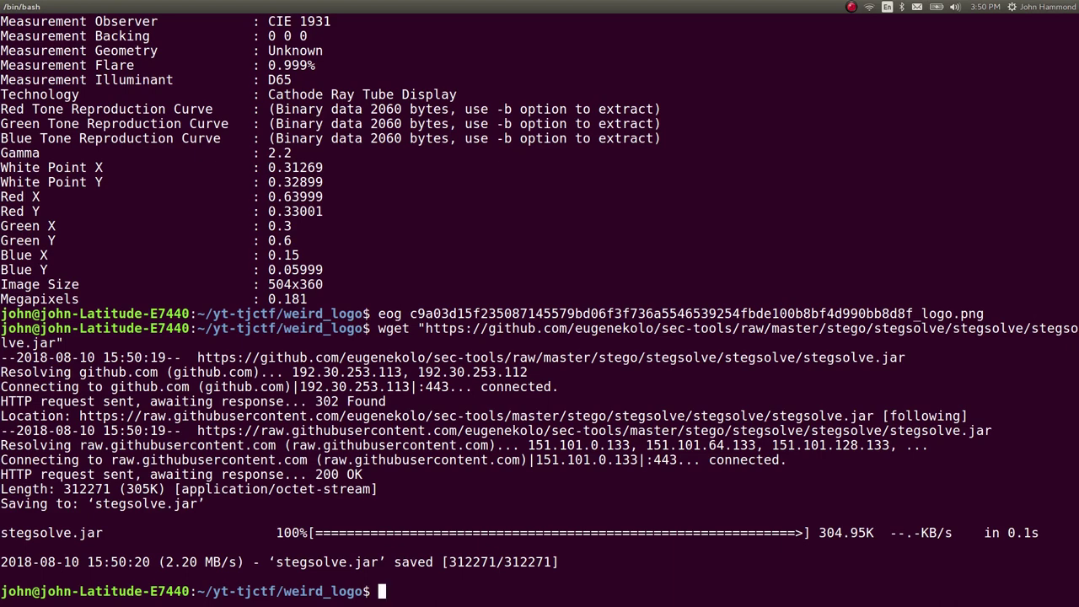
Step: List the folder's files and launch StegSolve with java -jar stegsolve.jar
{"action": "type", "text": "ls"}
{"action": "key", "text": "Return"}
{"action": "type", "text": "java"}
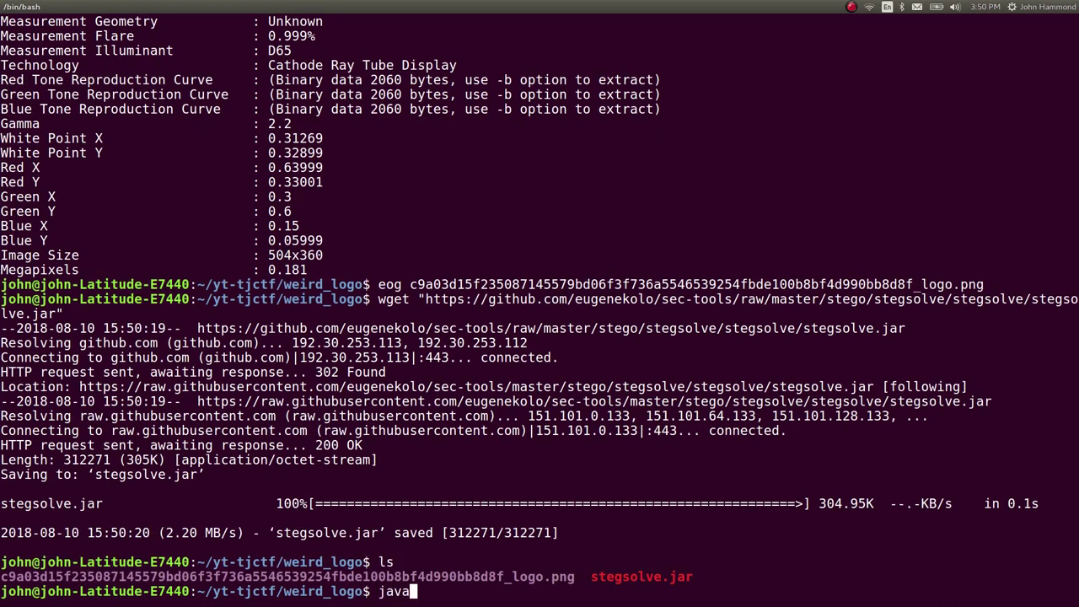
{"action": "type", "text": " -jar st"}
{"action": "key", "text": "Tab"}
{"action": "key", "text": "Return"}
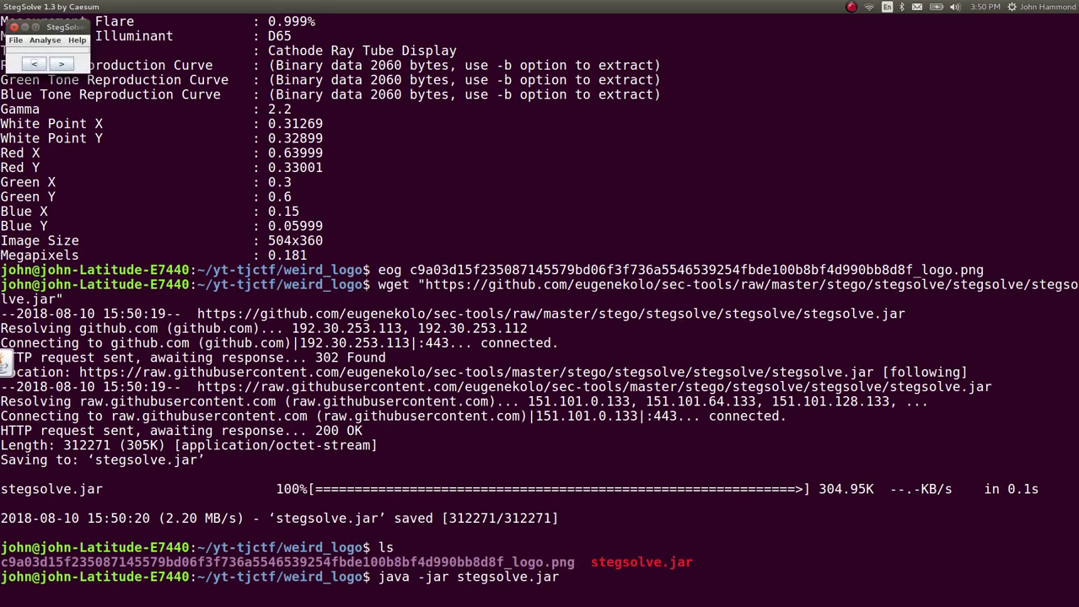
Step: Move the small StegSolve window away from the screen corner into open space over the terminal
{"action": "left_click_drag", "start_coordinate": [53, 29], "coordinate": [727, 126]}
{"action": "right_click", "coordinate": [726, 127]}
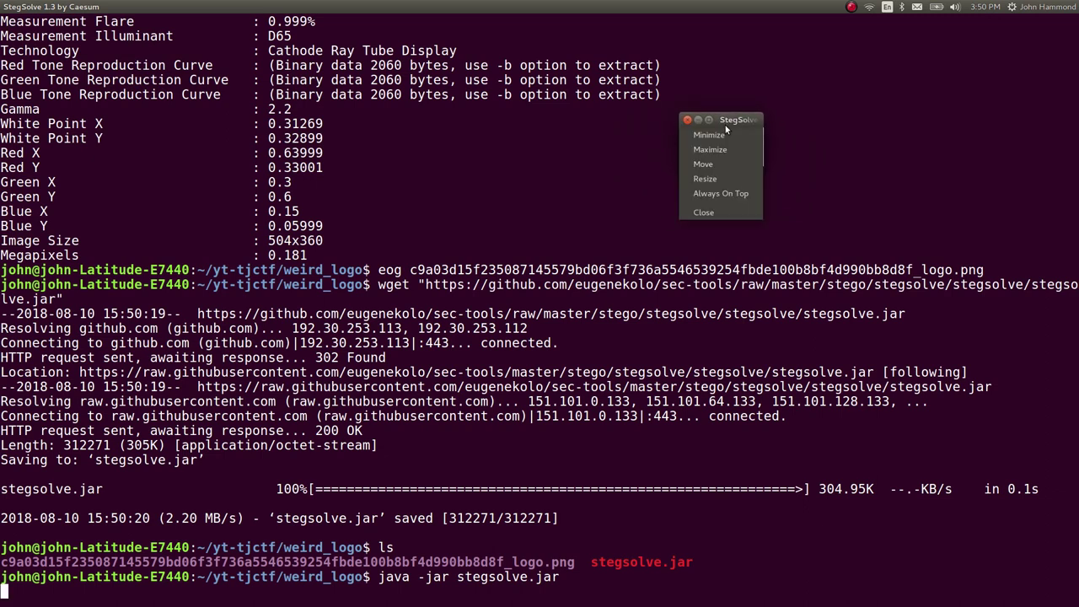
{"action": "left_click", "coordinate": [742, 164]}
{"action": "left_click_drag", "start_coordinate": [310, 216], "coordinate": [837, 165]}
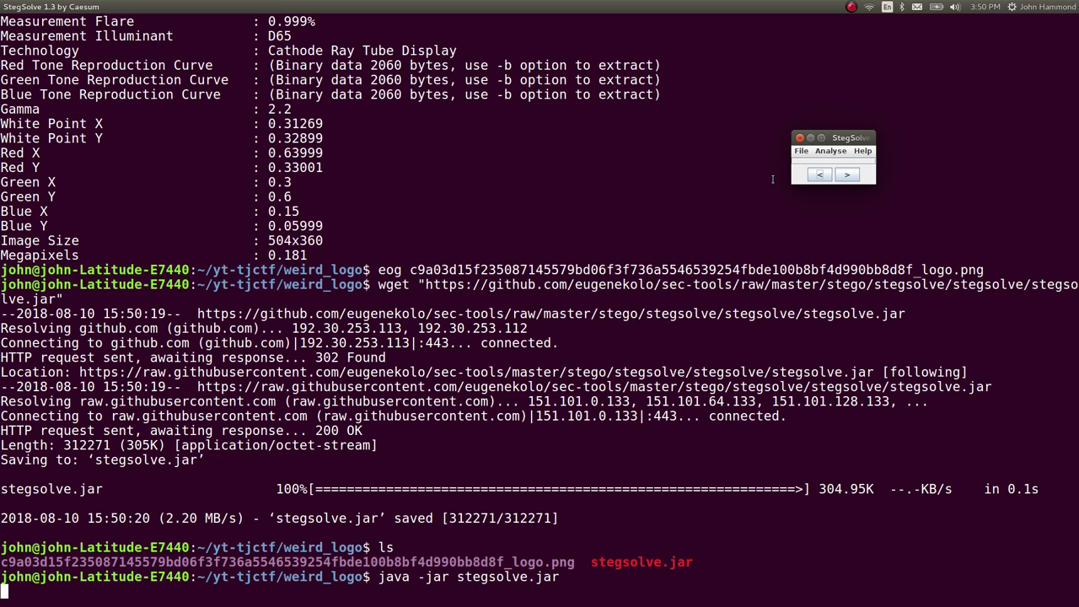
Step: Open the downloaded logo PNG from the weird_logo folder in StegSolve
{"action": "left_click", "coordinate": [833, 151]}
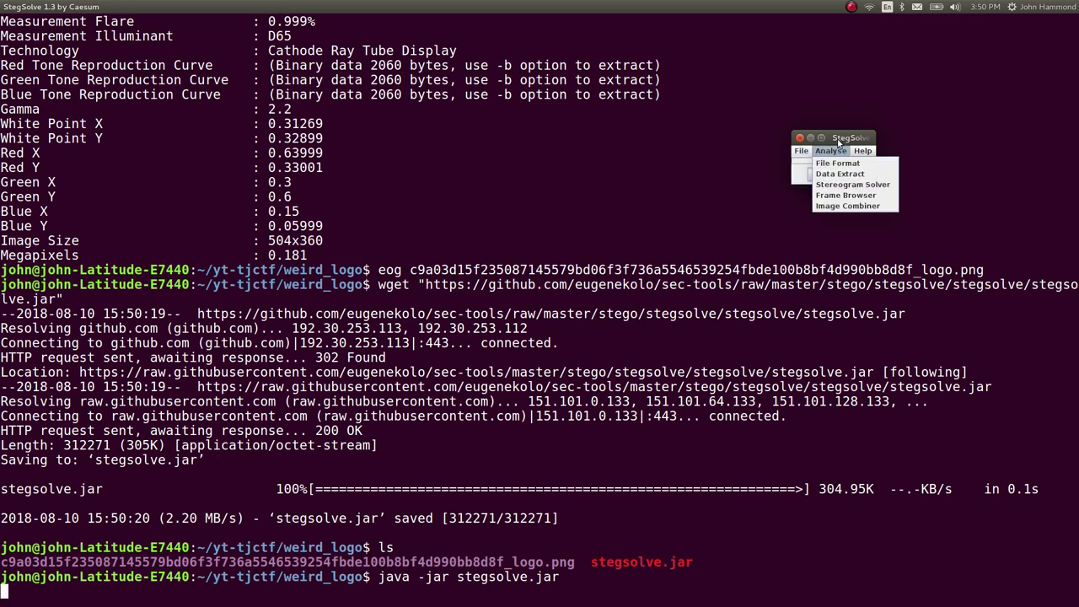
{"action": "left_click", "coordinate": [834, 148]}
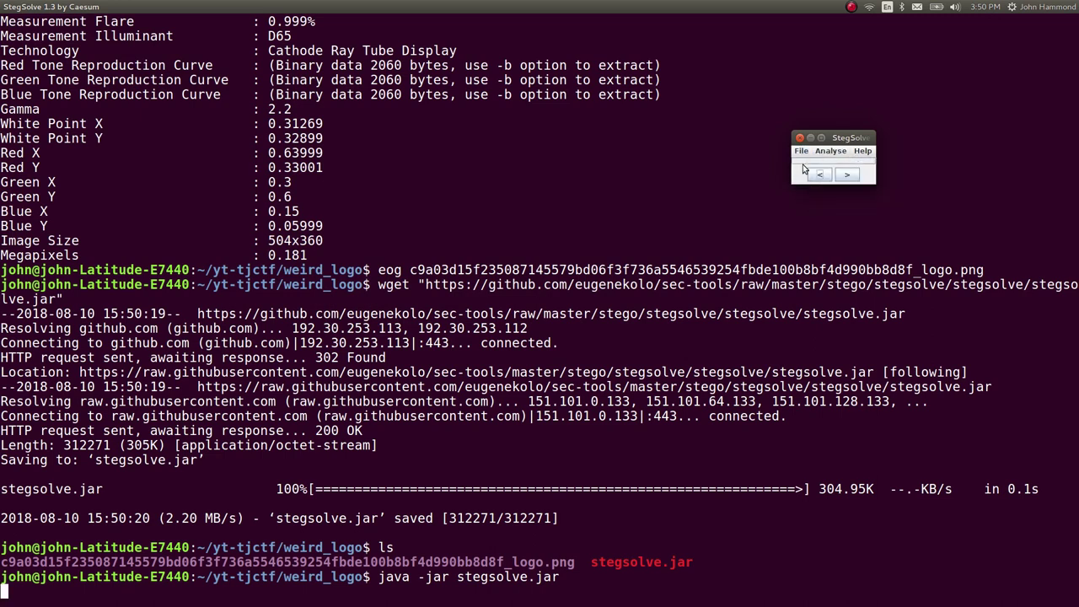
{"action": "left_click", "coordinate": [801, 151]}
{"action": "left_click", "coordinate": [805, 165]}
{"action": "left_click", "coordinate": [790, 116]}
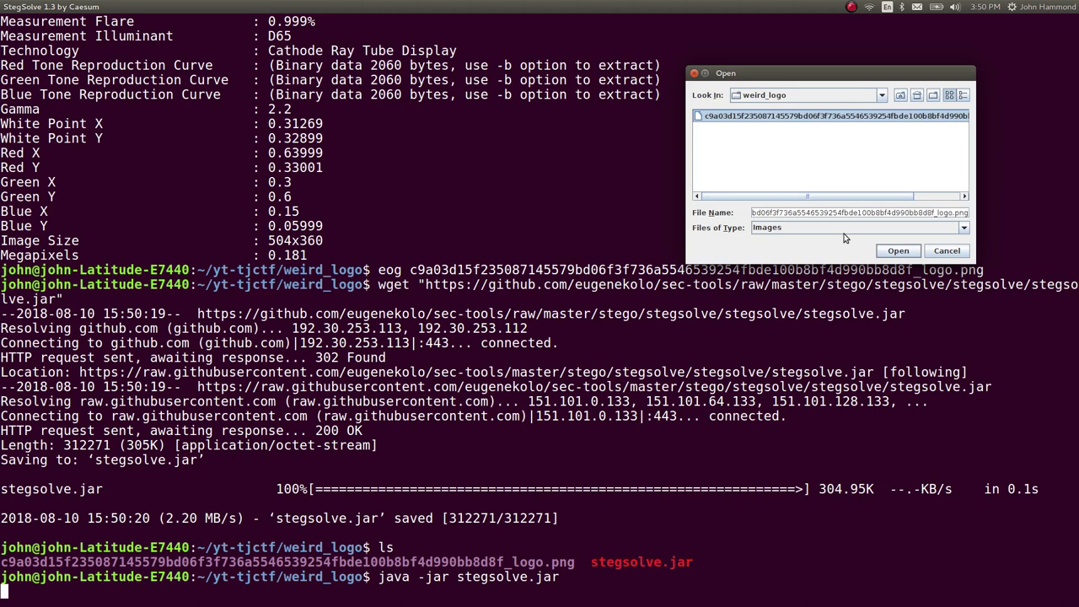
{"action": "left_click", "coordinate": [897, 251]}
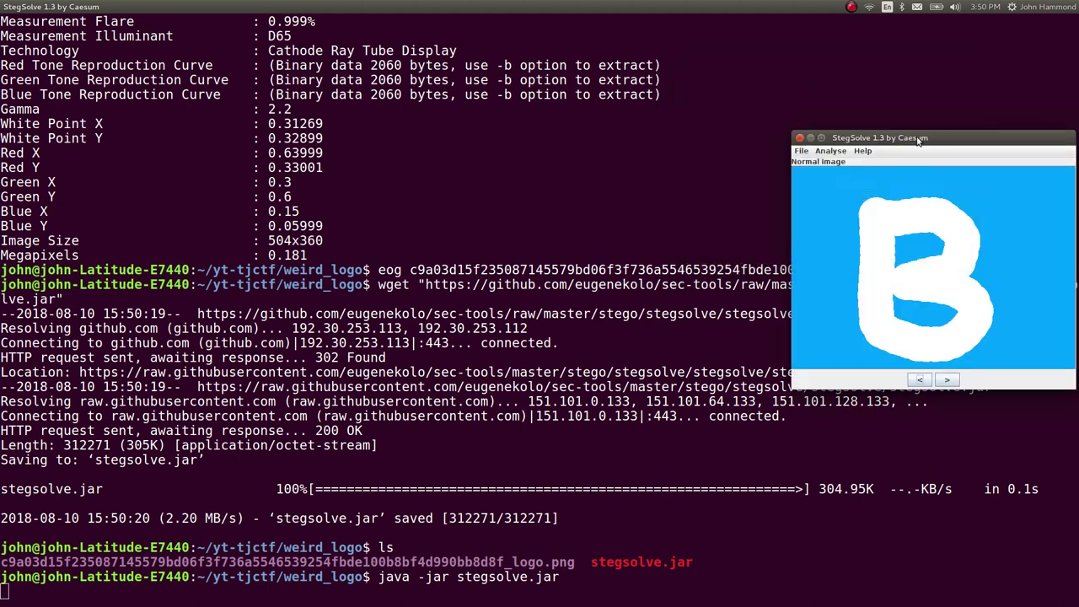
Step: Move the StegSolve window to the middle of the screen and step through the image's alpha planes into the red planes
{"action": "left_click_drag", "start_coordinate": [809, 118], "coordinate": [445, 184]}
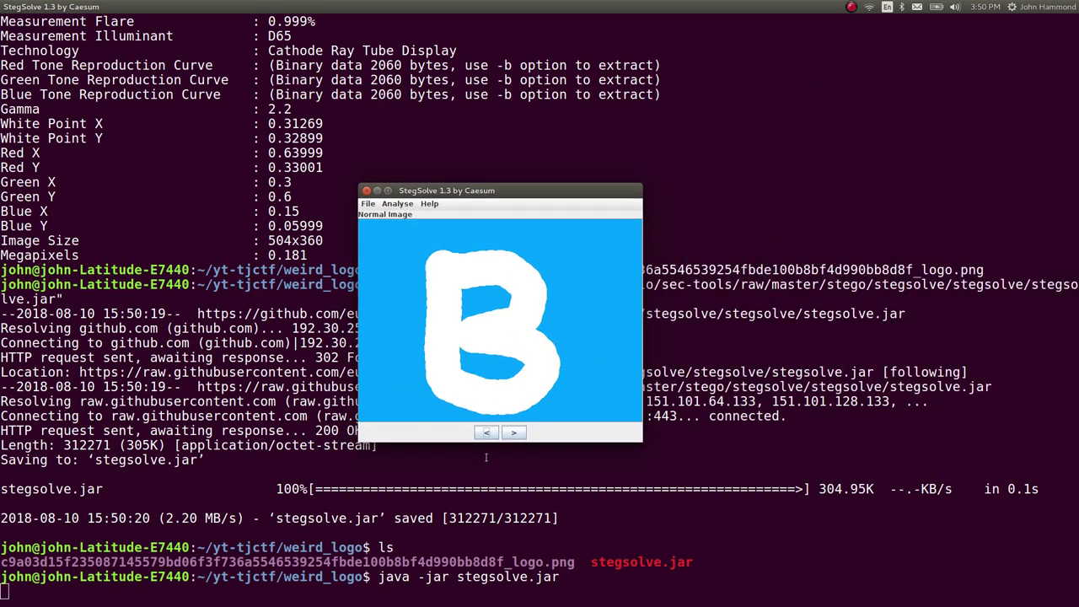
{"action": "left_click", "coordinate": [513, 432]}
{"action": "left_click", "coordinate": [513, 432]}
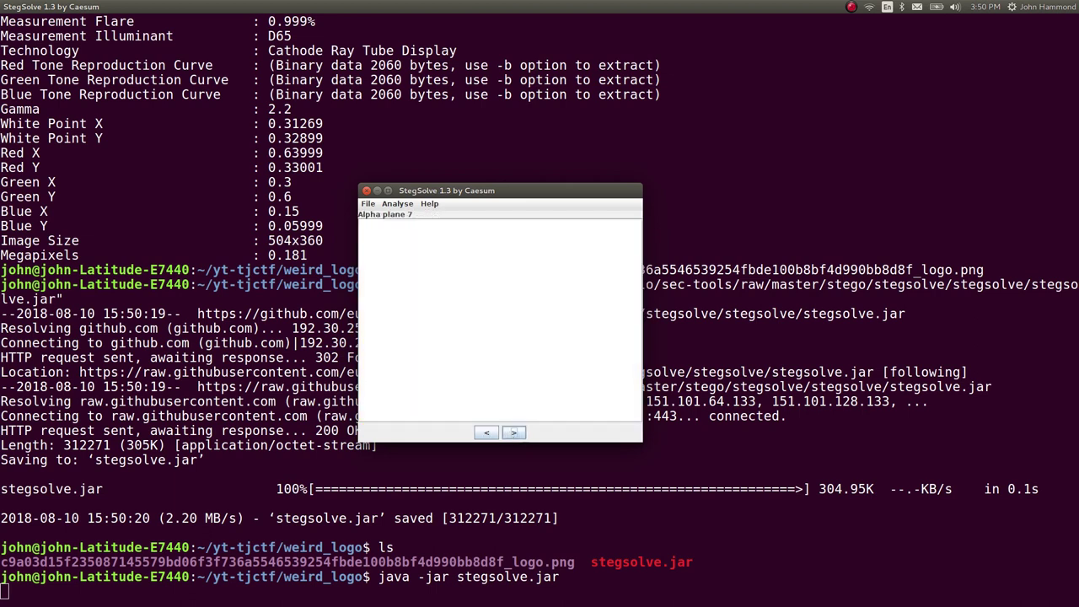
{"action": "left_click", "coordinate": [513, 432]}
{"action": "left_click", "coordinate": [512, 432]}
{"action": "left_click", "coordinate": [512, 432]}
{"action": "left_click", "coordinate": [512, 432]}
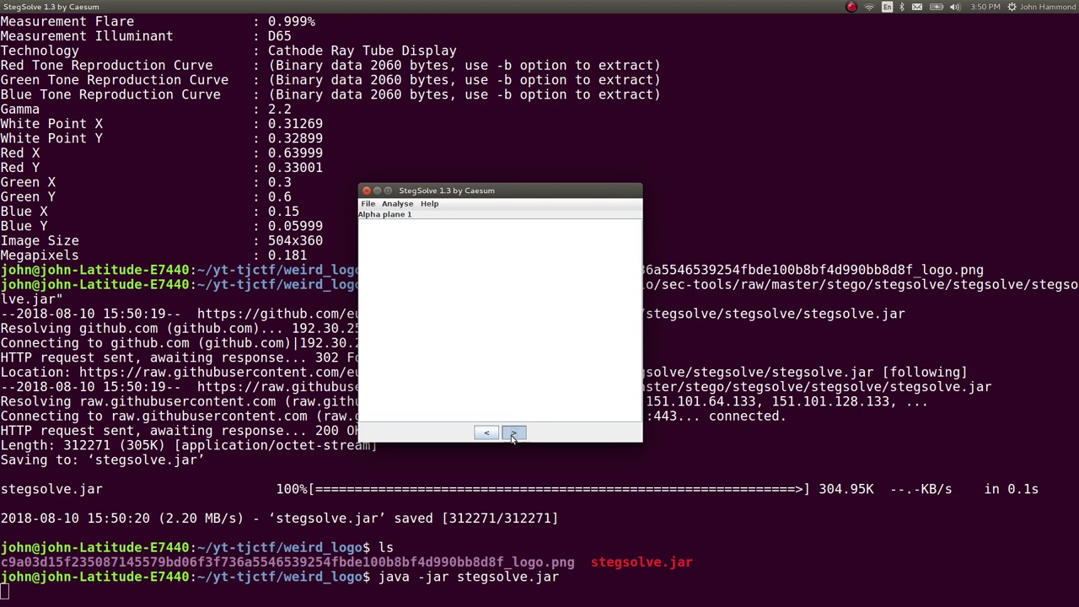
{"action": "left_click", "coordinate": [512, 432]}
{"action": "left_click", "coordinate": [512, 432]}
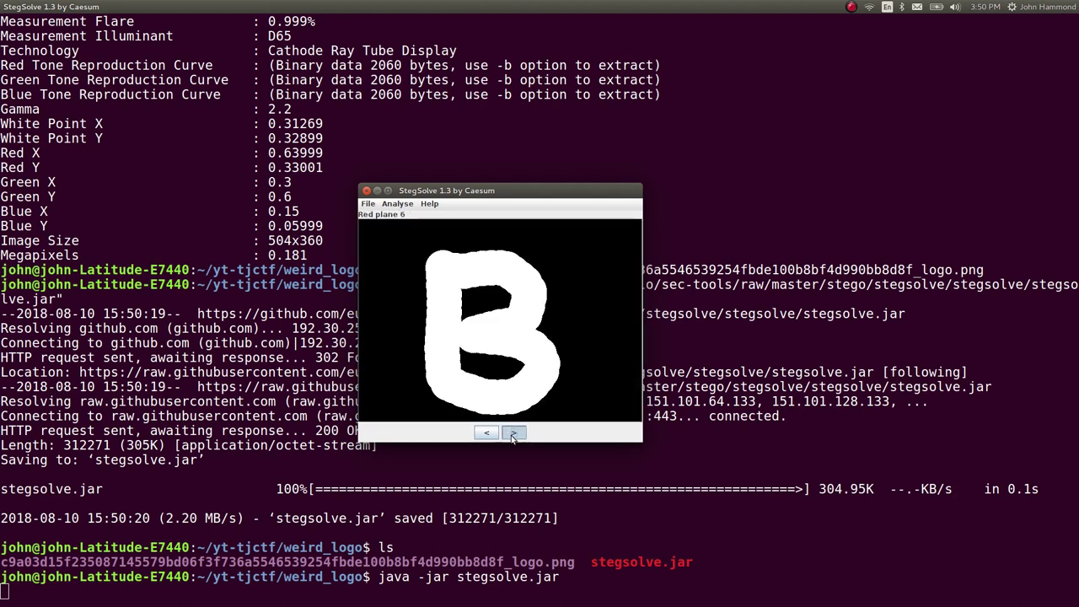
Step: Step through the lower red bit planes for hidden text and settle on Red plane 1
{"action": "left_click", "coordinate": [513, 432]}
{"action": "left_click", "coordinate": [513, 432]}
{"action": "left_click", "coordinate": [512, 432]}
{"action": "left_click", "coordinate": [512, 432]}
{"action": "left_click", "coordinate": [512, 432]}
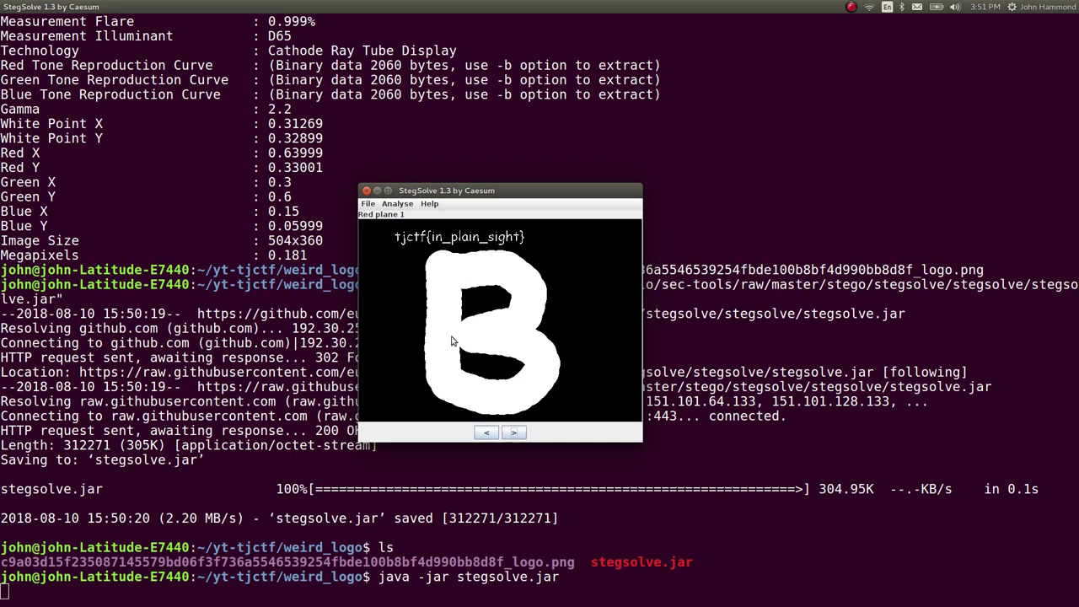
{"action": "left_click", "coordinate": [514, 432]}
{"action": "left_click", "coordinate": [487, 432]}
Step: Tile StegSolve and the terminal side by side and stop the running StegSolve process from the terminal
{"action": "key", "text": "ctrl+super+Right"}
{"action": "key", "text": "alt+Tab"}
{"action": "key", "text": "ctrl+super+Left"}
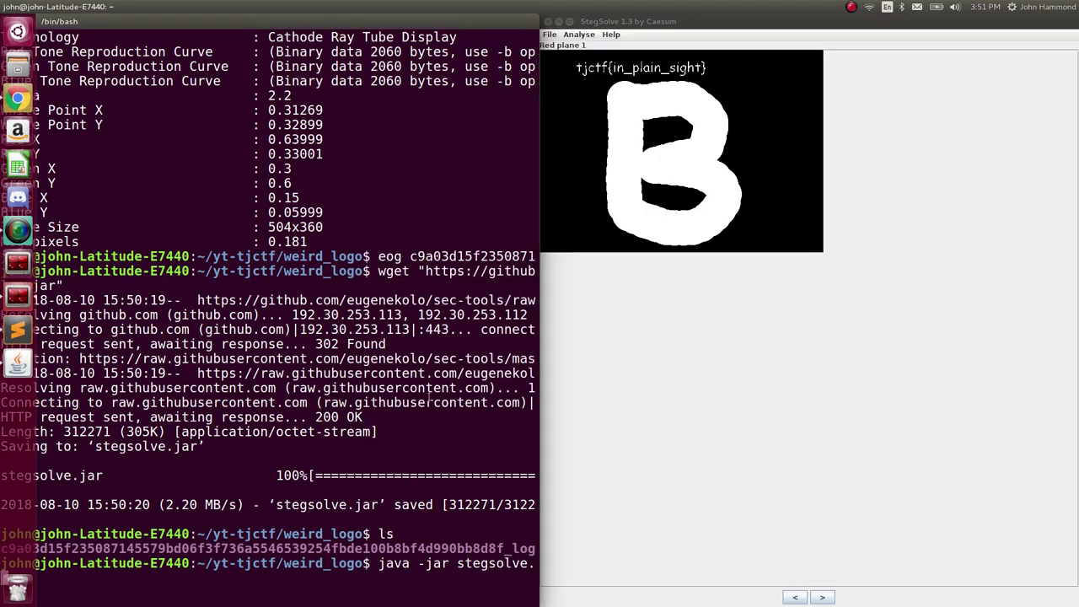
{"action": "key", "text": "ctrl+c"}
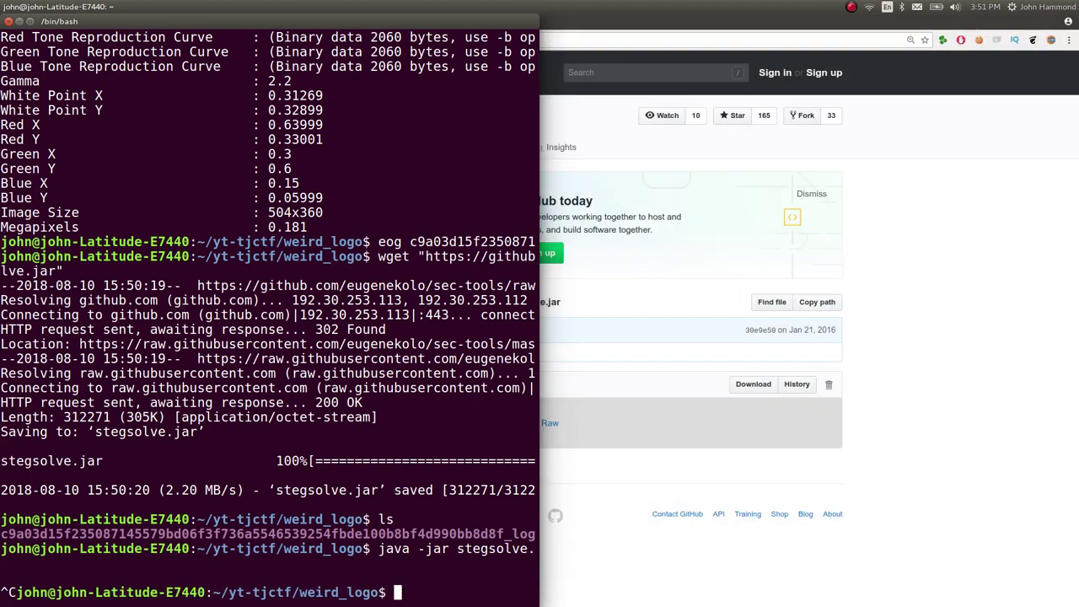
Step: Create flag.txt in nano, enter the empty flag wrapper tjctf{} and maximize the terminal with the cursor between the braces
{"action": "type", "text": "nano flag.txt"}
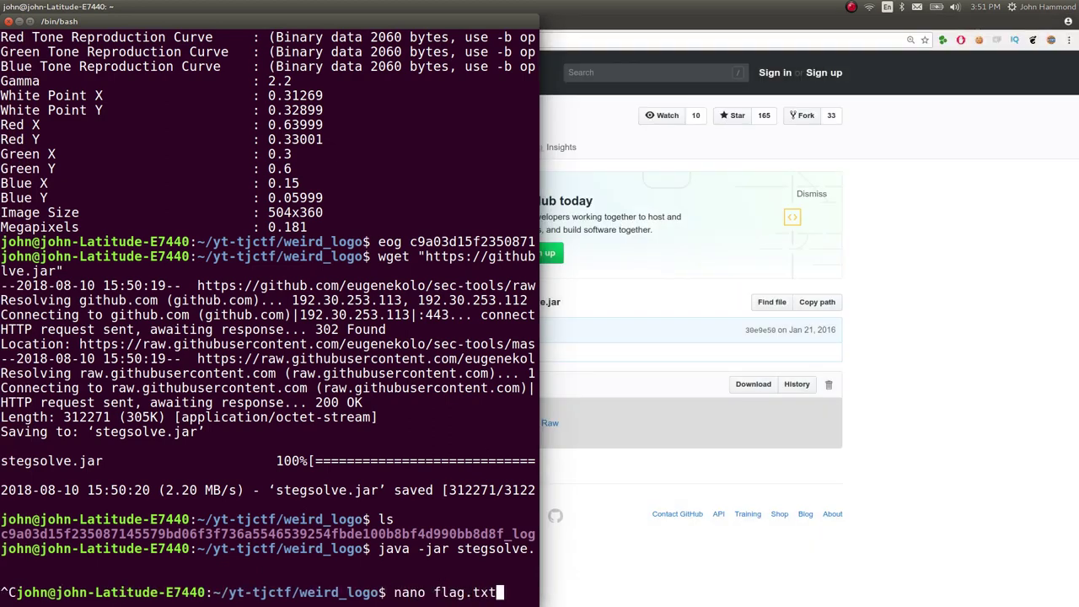
{"action": "key", "text": "Return"}
{"action": "type", "text": "tjkctf"}
{"action": "key", "text": "BackSpace"}
{"action": "key", "text": "BackSpace"}
{"action": "key", "text": "BackSpace"}
{"action": "key", "text": "BackSpace"}
{"action": "type", "text": "ctf"}
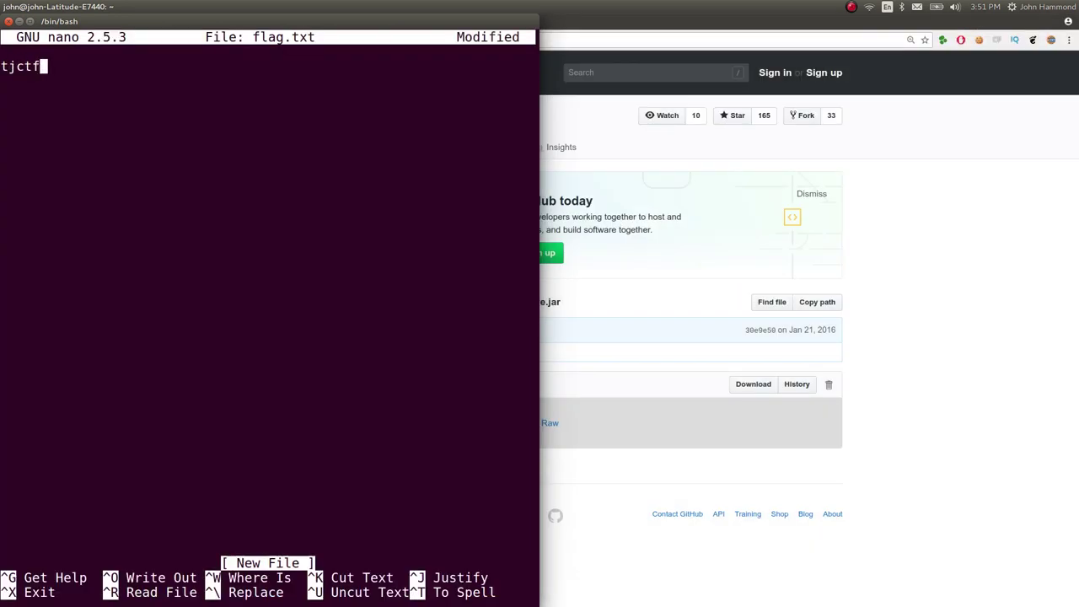
{"action": "type", "text": "{}"}
{"action": "key", "text": "Left"}
{"action": "key", "text": "ctrl+super+Up"}
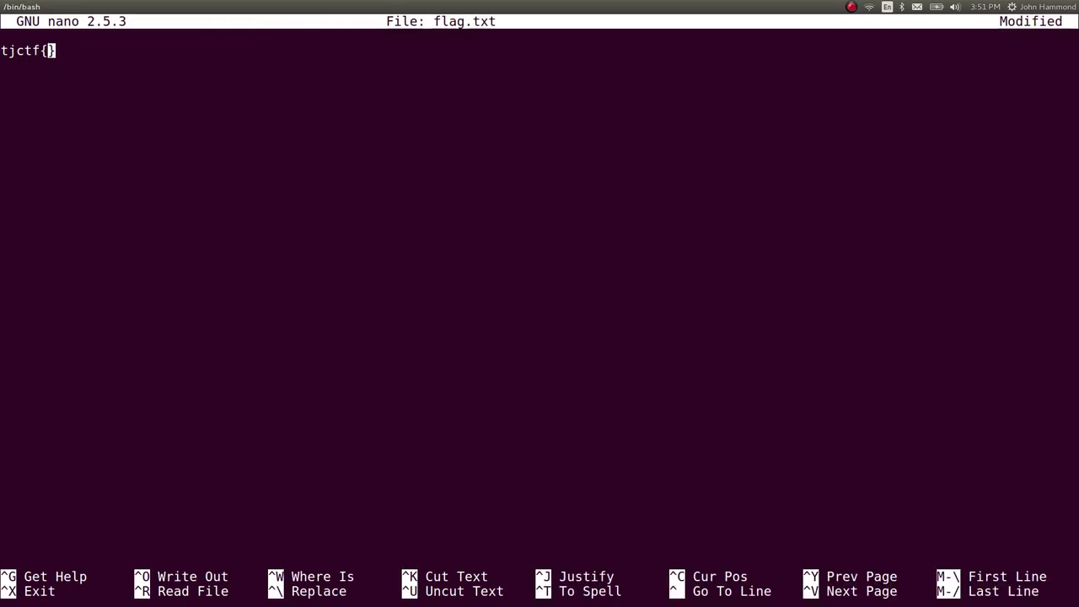
Step: Fill in in_plain_sight between the braces, save flag.txt and exit nano
{"action": "type", "text": "in_plain_sight"}
{"action": "key", "text": "ctrl+x"}
{"action": "key", "text": "y"}
{"action": "key", "text": "Return"}
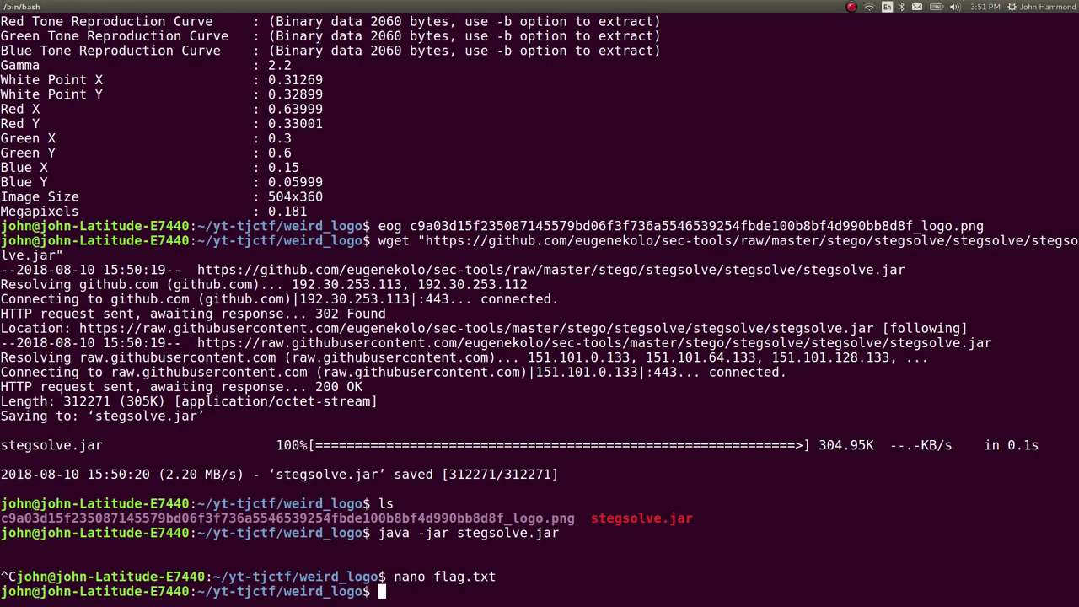
{"action": "type", "text": "cat"}
{"action": "key", "text": "BackSpace"}
{"action": "key", "text": "BackSpace"}
{"action": "key", "text": "BackSpace"}
{"action": "type", "text": "nano"}
{"action": "key", "text": "BackSpace"}
{"action": "key", "text": "BackSpace"}
{"action": "key", "text": "BackSpace"}
{"action": "key", "text": "BackSpace"}
Step: Go up to the parent folder and rename weird_logo to weird_logo_COMPLETE using mv with brace expansion
{"action": "type", "text": "cd .."}
{"action": "key", "text": "Return"}
{"action": "type", "text": "mv we"}
{"action": "key", "text": "Tab"}
{"action": "key", "text": "BackSpace"}
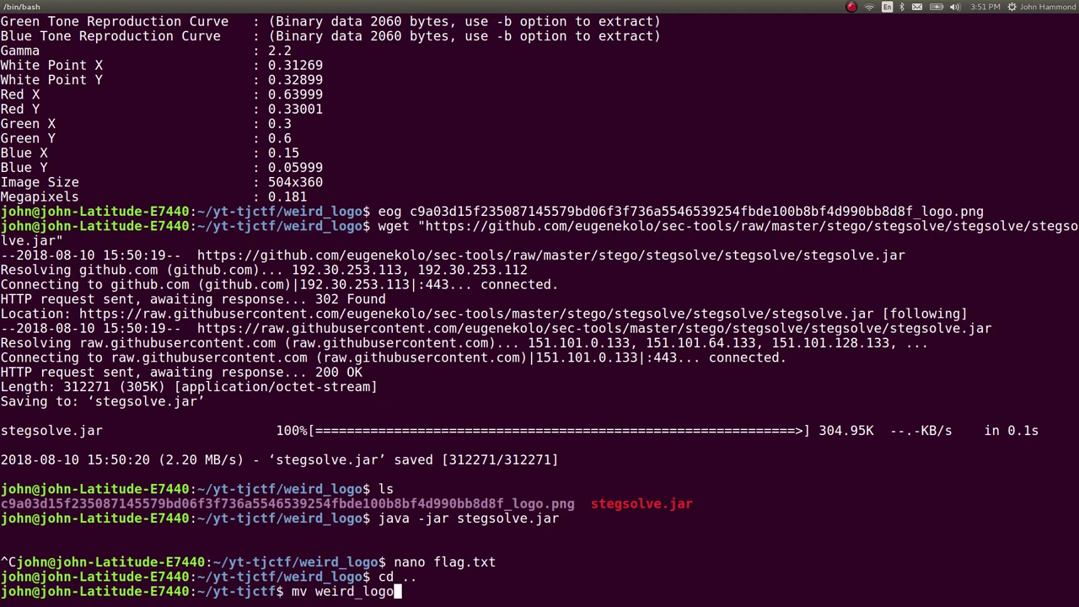
{"action": "type", "text": "{,}"}
{"action": "key", "text": "Left"}
{"action": "type", "text": "_COMPLETE"}
{"action": "key", "text": "Return"}
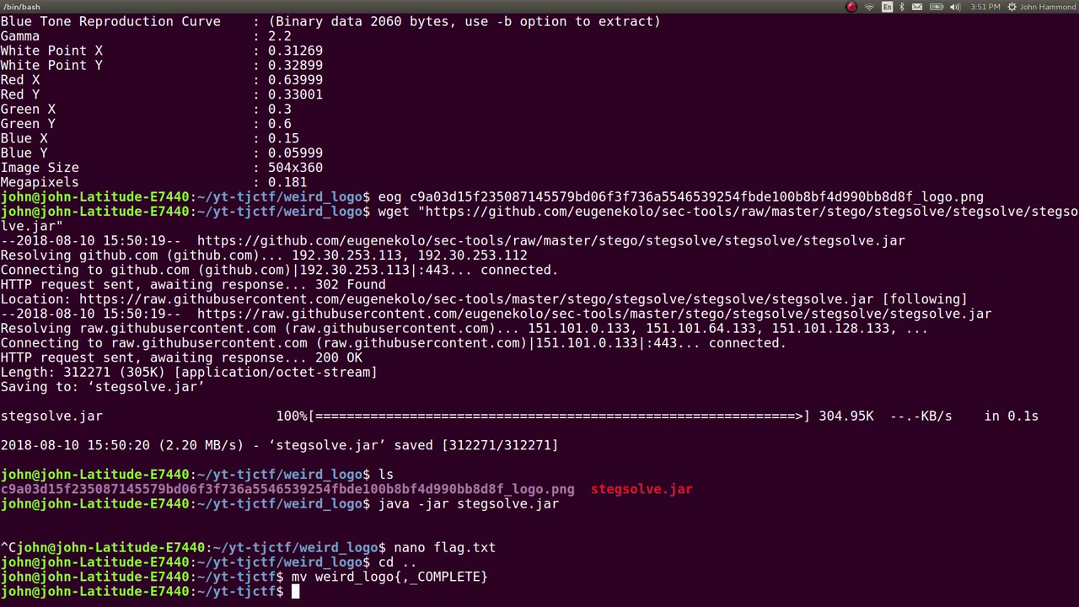
Step: Switch to the browser, close the GitHub tab, go back to the TJCTF problem list and expand the Weird Logo challenge
{"action": "key", "text": "alt+Tab"}
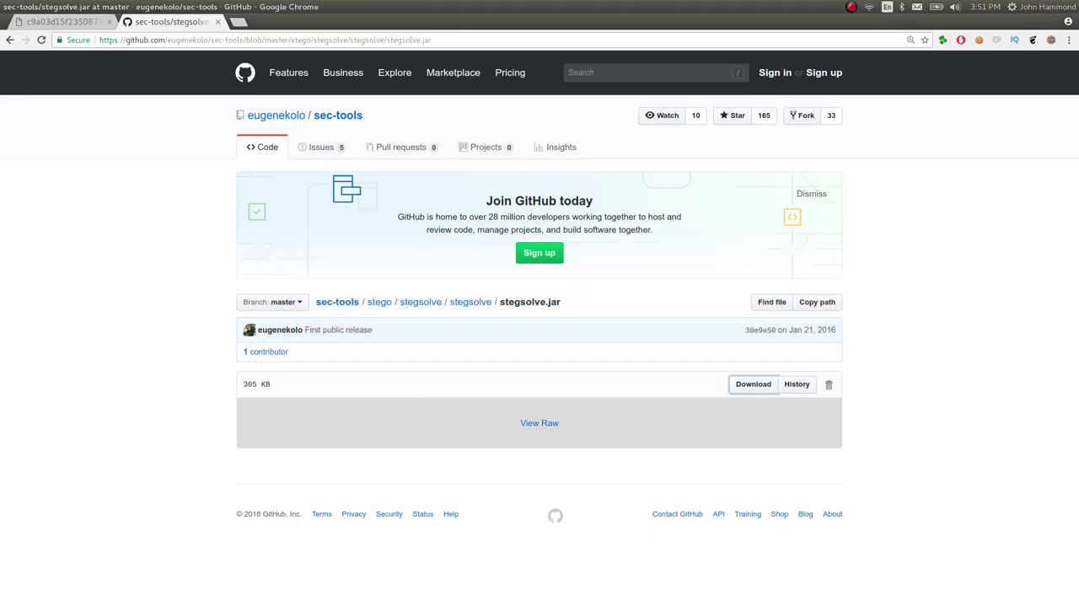
{"action": "key", "text": "ctrl+w"}
{"action": "key", "text": "alt+Left"}
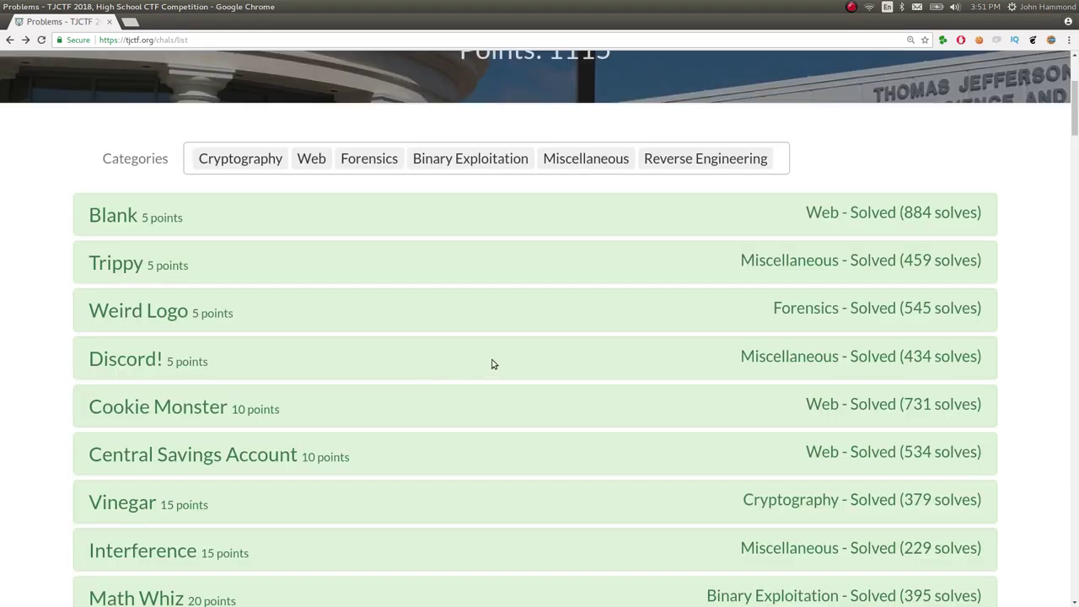
{"action": "left_click", "coordinate": [257, 322]}
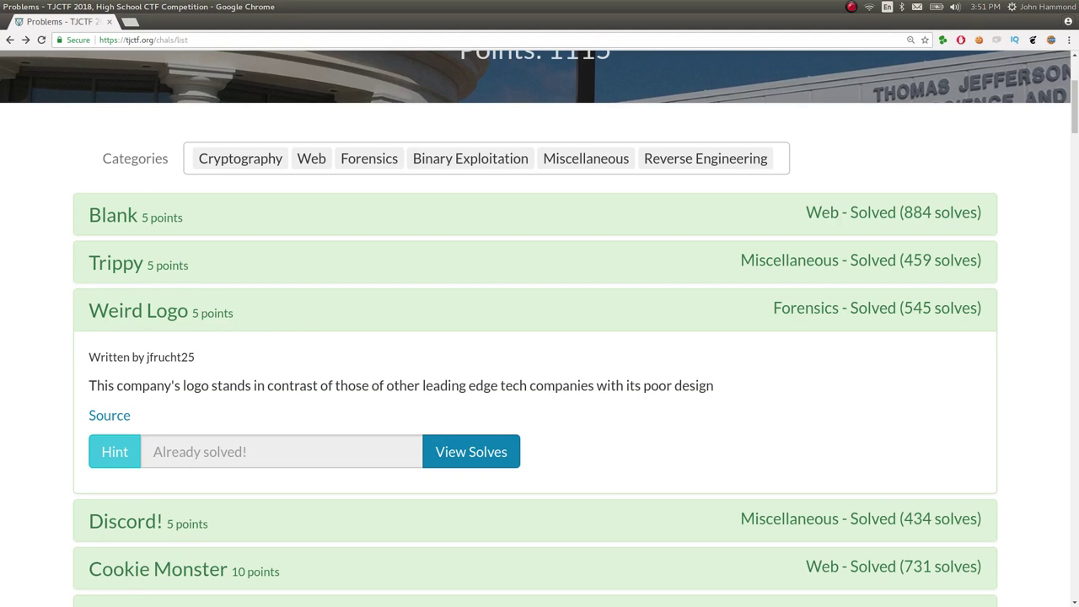
Step: Switch to Sublime Text and go through the supporters in SUPPORTERS.txt by extending a selection from line 1 down to line 23
{"action": "key", "text": "alt+Tab"}
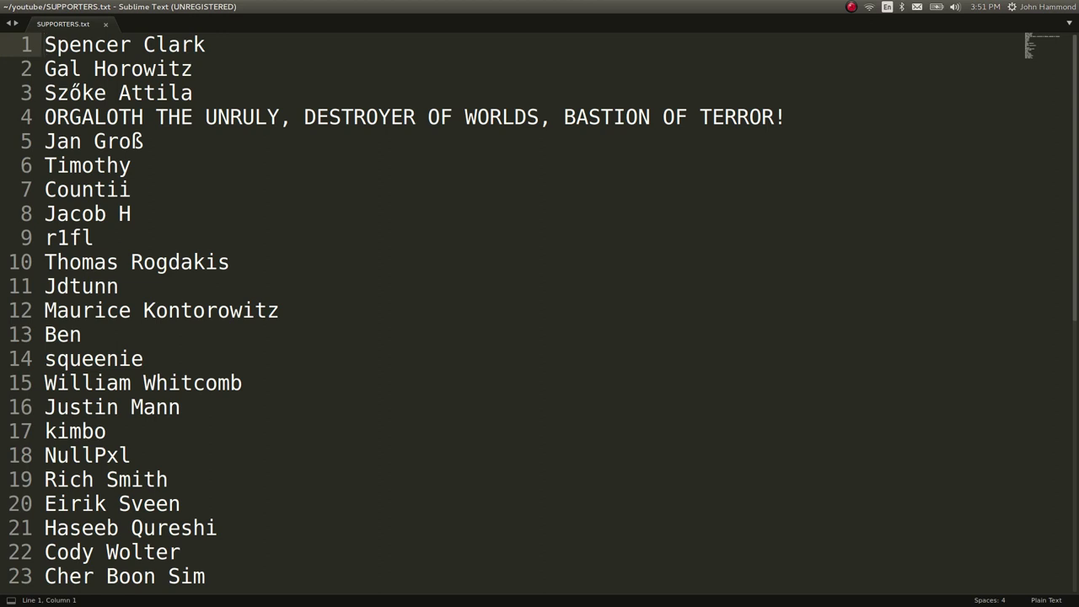
{"action": "key", "text": "shift+Down"}
{"action": "key", "text": "shift+Down"}
{"action": "key", "text": "shift+Down"}
{"action": "key", "text": "shift+Down"}
{"action": "key", "text": "shift+Down"}
{"action": "key", "text": "shift+Down"}
{"action": "key", "text": "shift+Down"}
{"action": "key", "text": "shift+Down"}
{"action": "key", "text": "shift+Down"}
{"action": "key", "text": "shift+Down"}
{"action": "key", "text": "shift+Down"}
{"action": "key", "text": "shift+Down"}
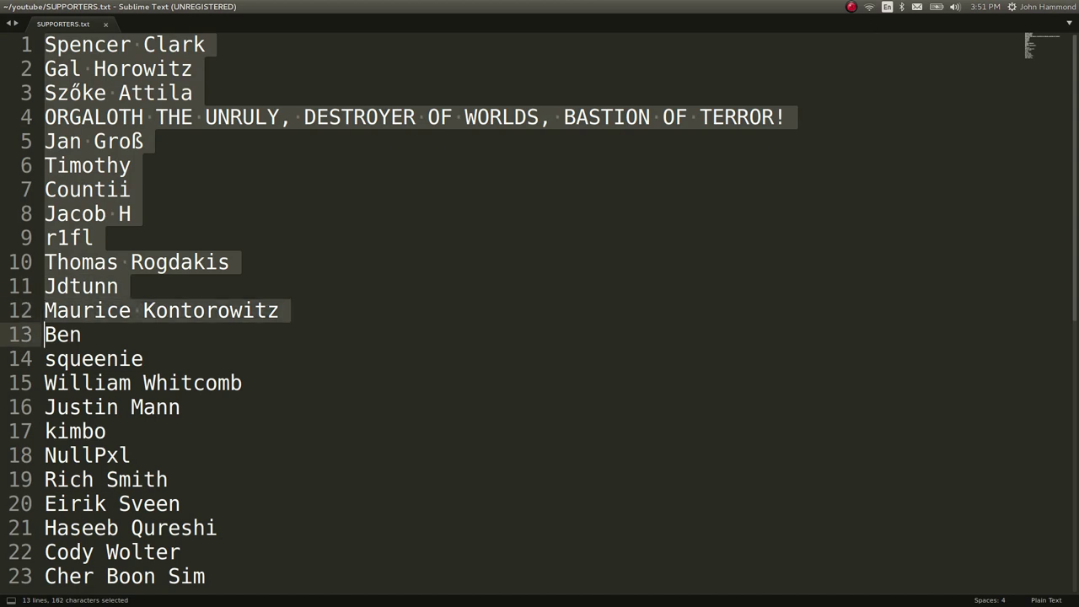
{"action": "key", "text": "shift+Down"}
{"action": "key", "text": "shift+Down"}
{"action": "key", "text": "shift+Down"}
{"action": "key", "text": "shift+Down"}
{"action": "key", "text": "shift+Down"}
{"action": "key", "text": "shift+Down"}
{"action": "key", "text": "shift+Down"}
{"action": "key", "text": "shift+Down"}
{"action": "key", "text": "shift+Down"}
{"action": "key", "text": "shift+Down"}
Step: Try adding the line "fhsiuhd plz sub" after line 23, remove it, save the file and return to its beginning
{"action": "key", "text": "End"}
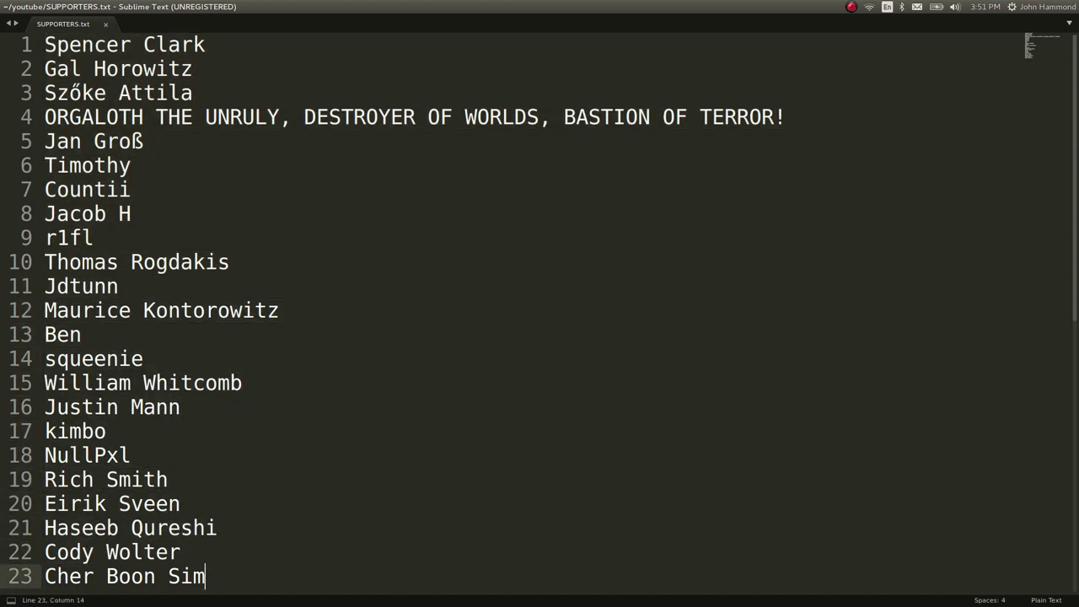
{"action": "key", "text": "Return"}
{"action": "type", "text": "fhsiuhd plz sub"}
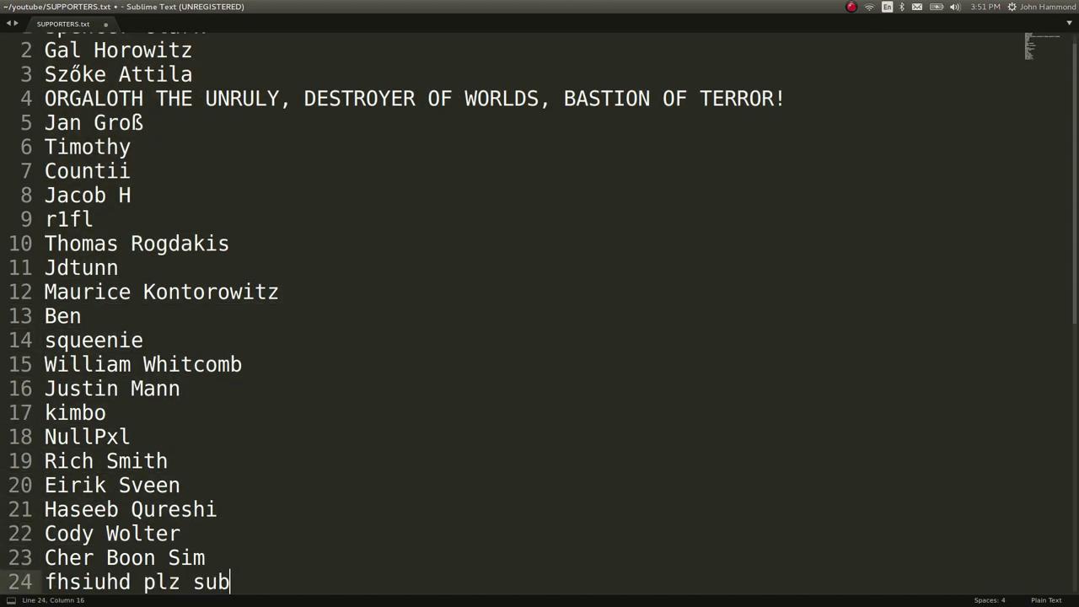
{"action": "key", "text": "shift+Home"}
{"action": "key", "text": "BackSpace"}
{"action": "key", "text": "BackSpace"}
{"action": "key", "text": "ctrl+s"}
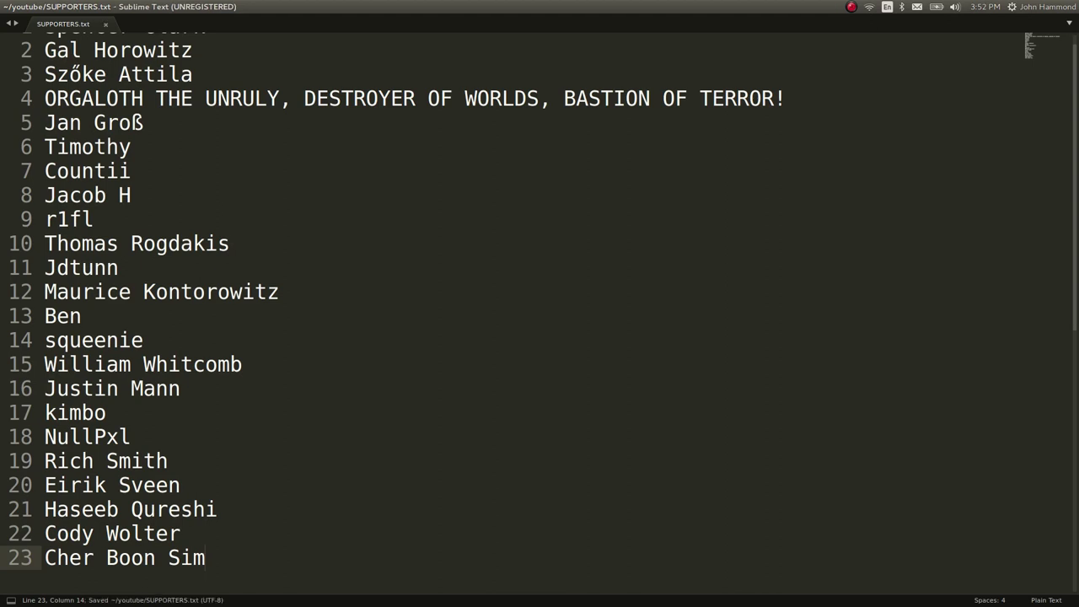
{"action": "key", "text": "ctrl+Home"}
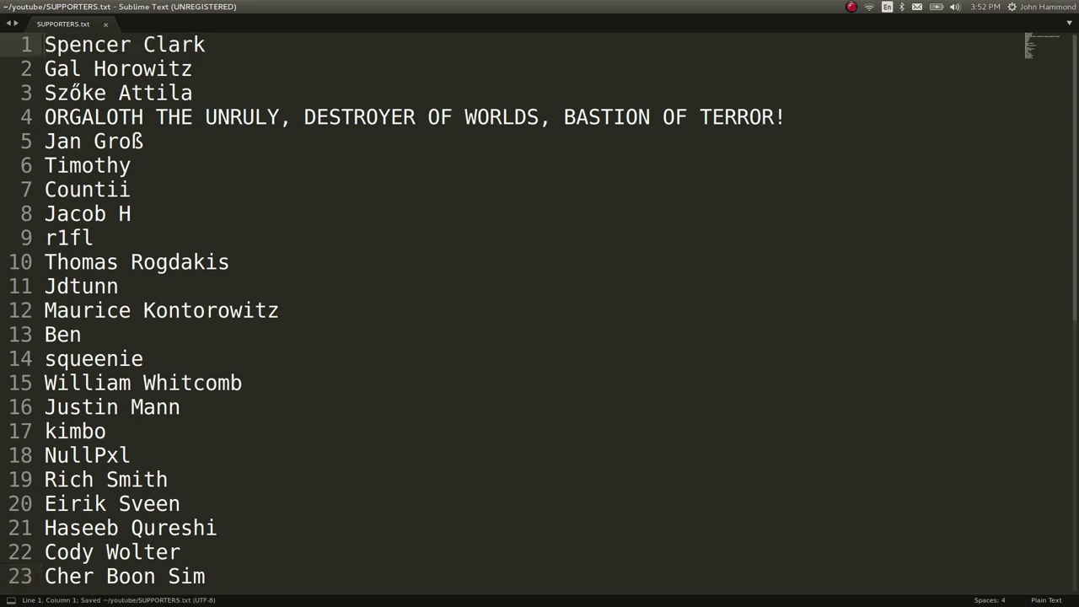